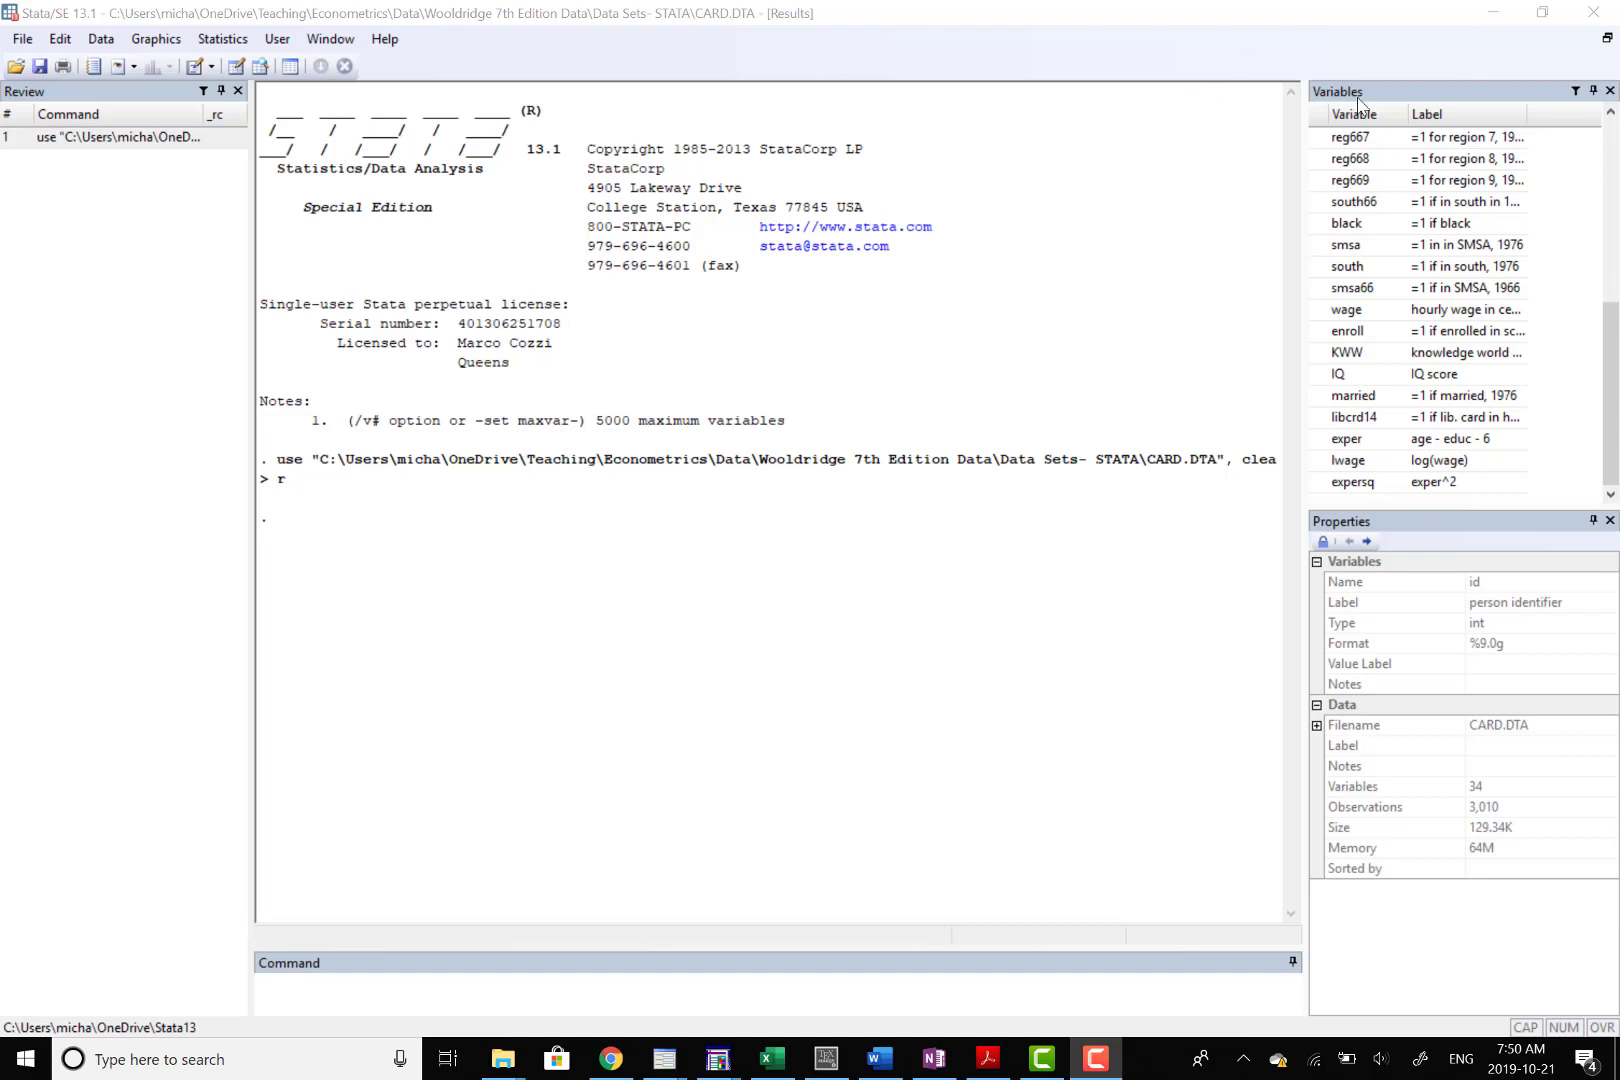
- Review the dataset's variable list and highlight the command that loaded CARD.DTA in the results
{"action": "left_click_drag", "start_coordinate": [1609, 336], "coordinate": [1603, 125]}
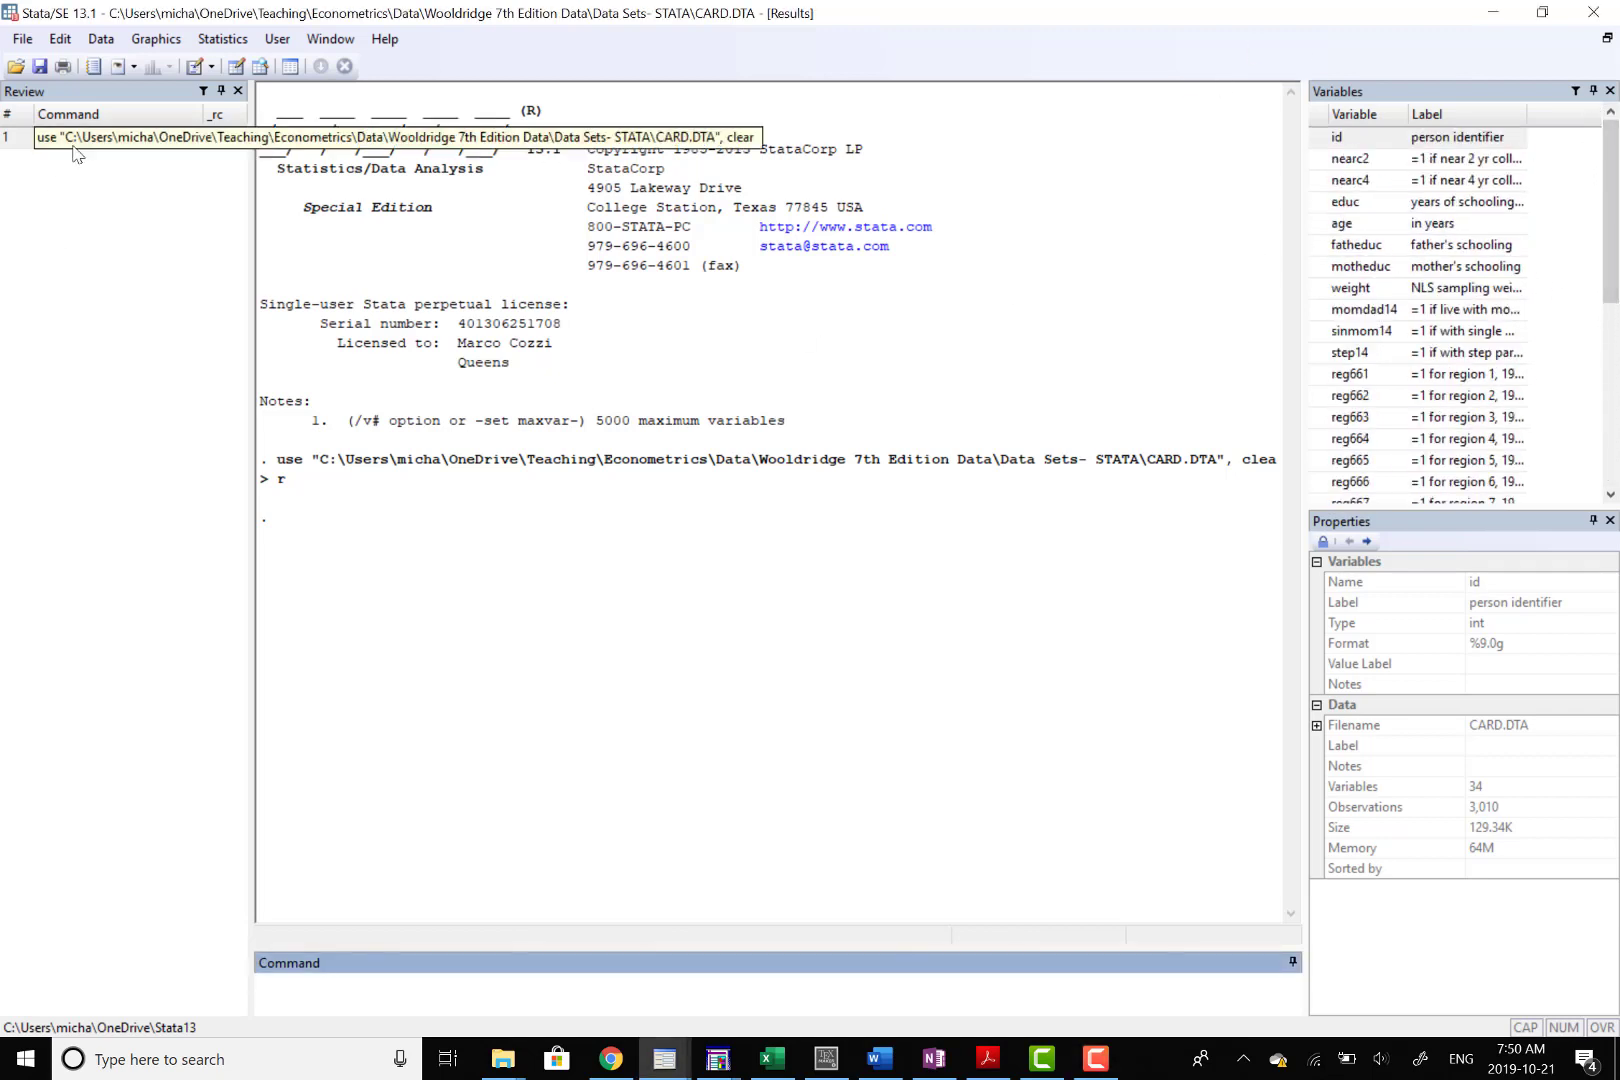
{"action": "left_click_drag", "start_coordinate": [293, 482], "coordinate": [279, 463]}
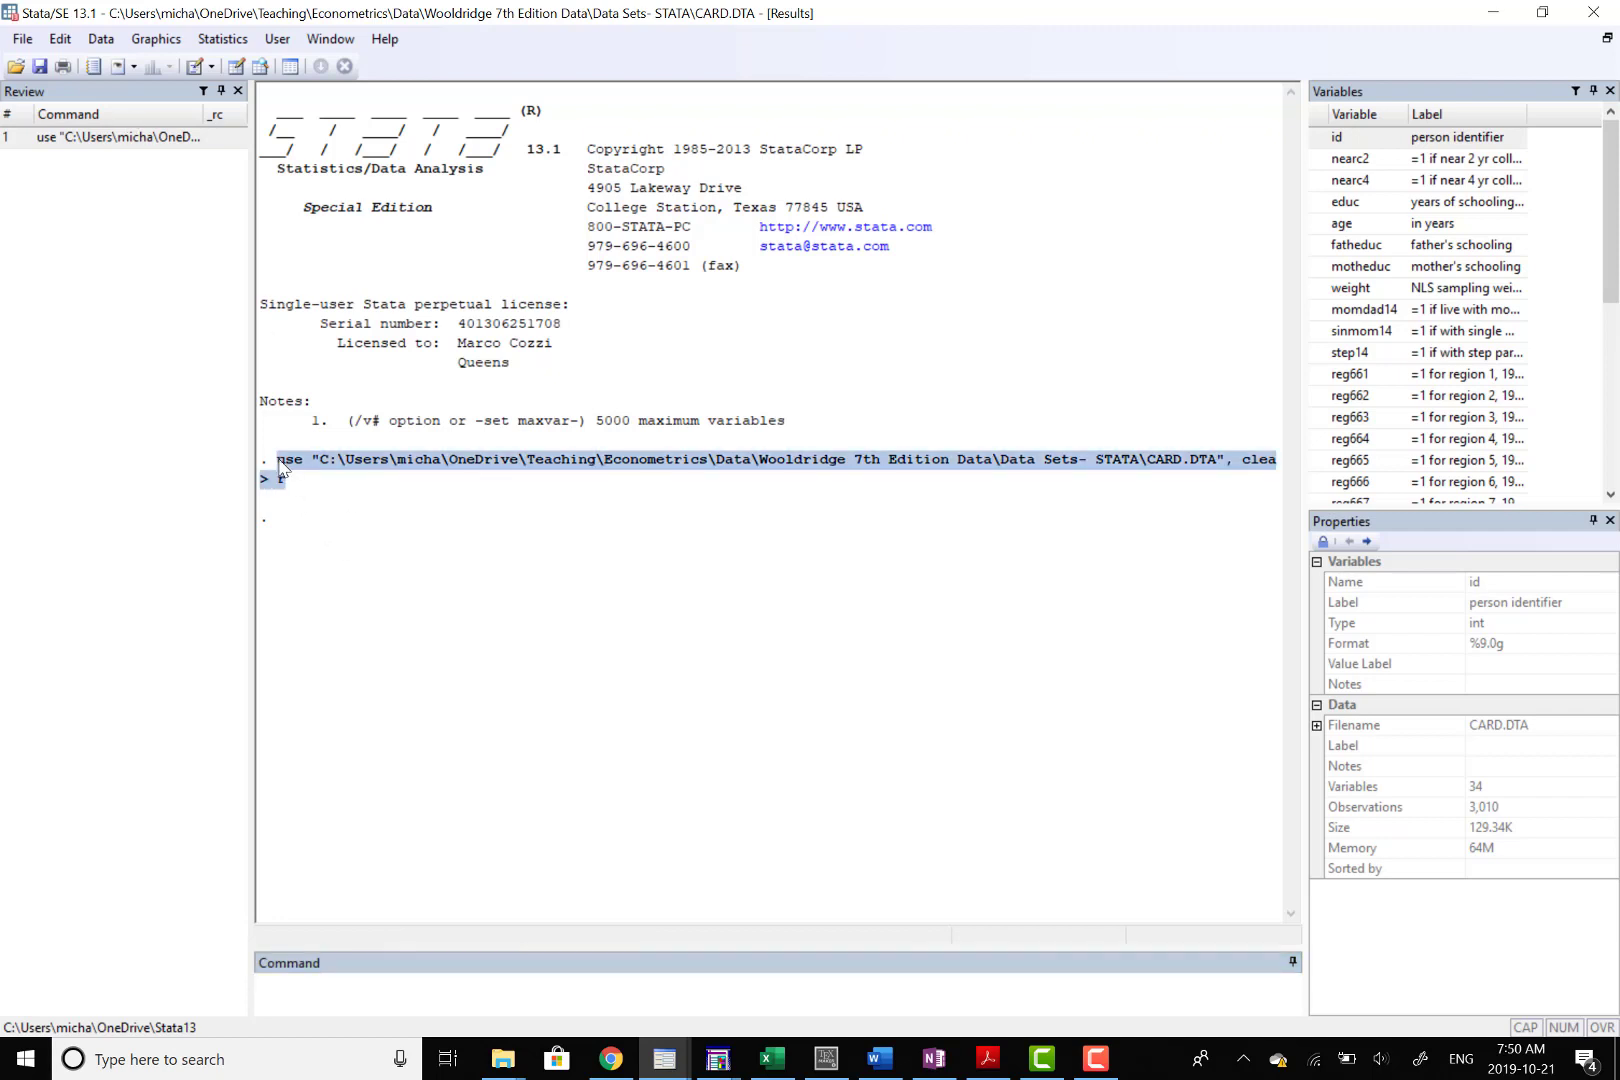
{"action": "left_click", "coordinate": [445, 527]}
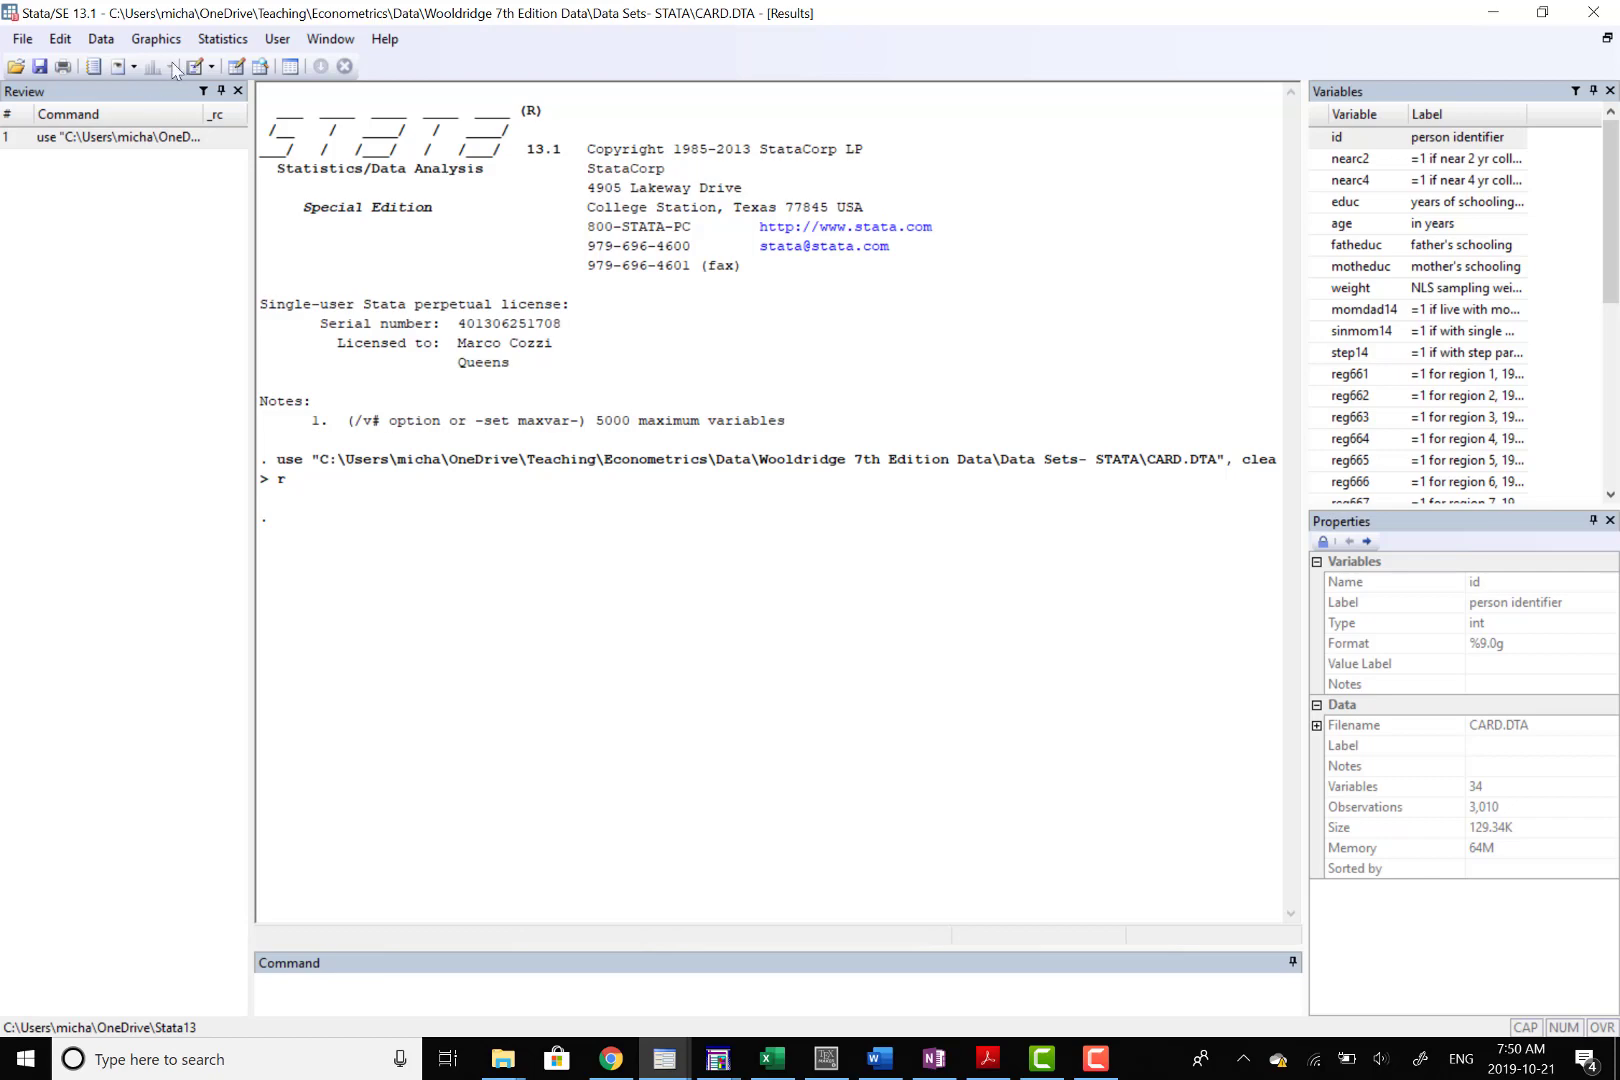
- Set up a linear regression with lwage as the dependent variable and educ as the independent variable
{"action": "left_click", "coordinate": [219, 39]}
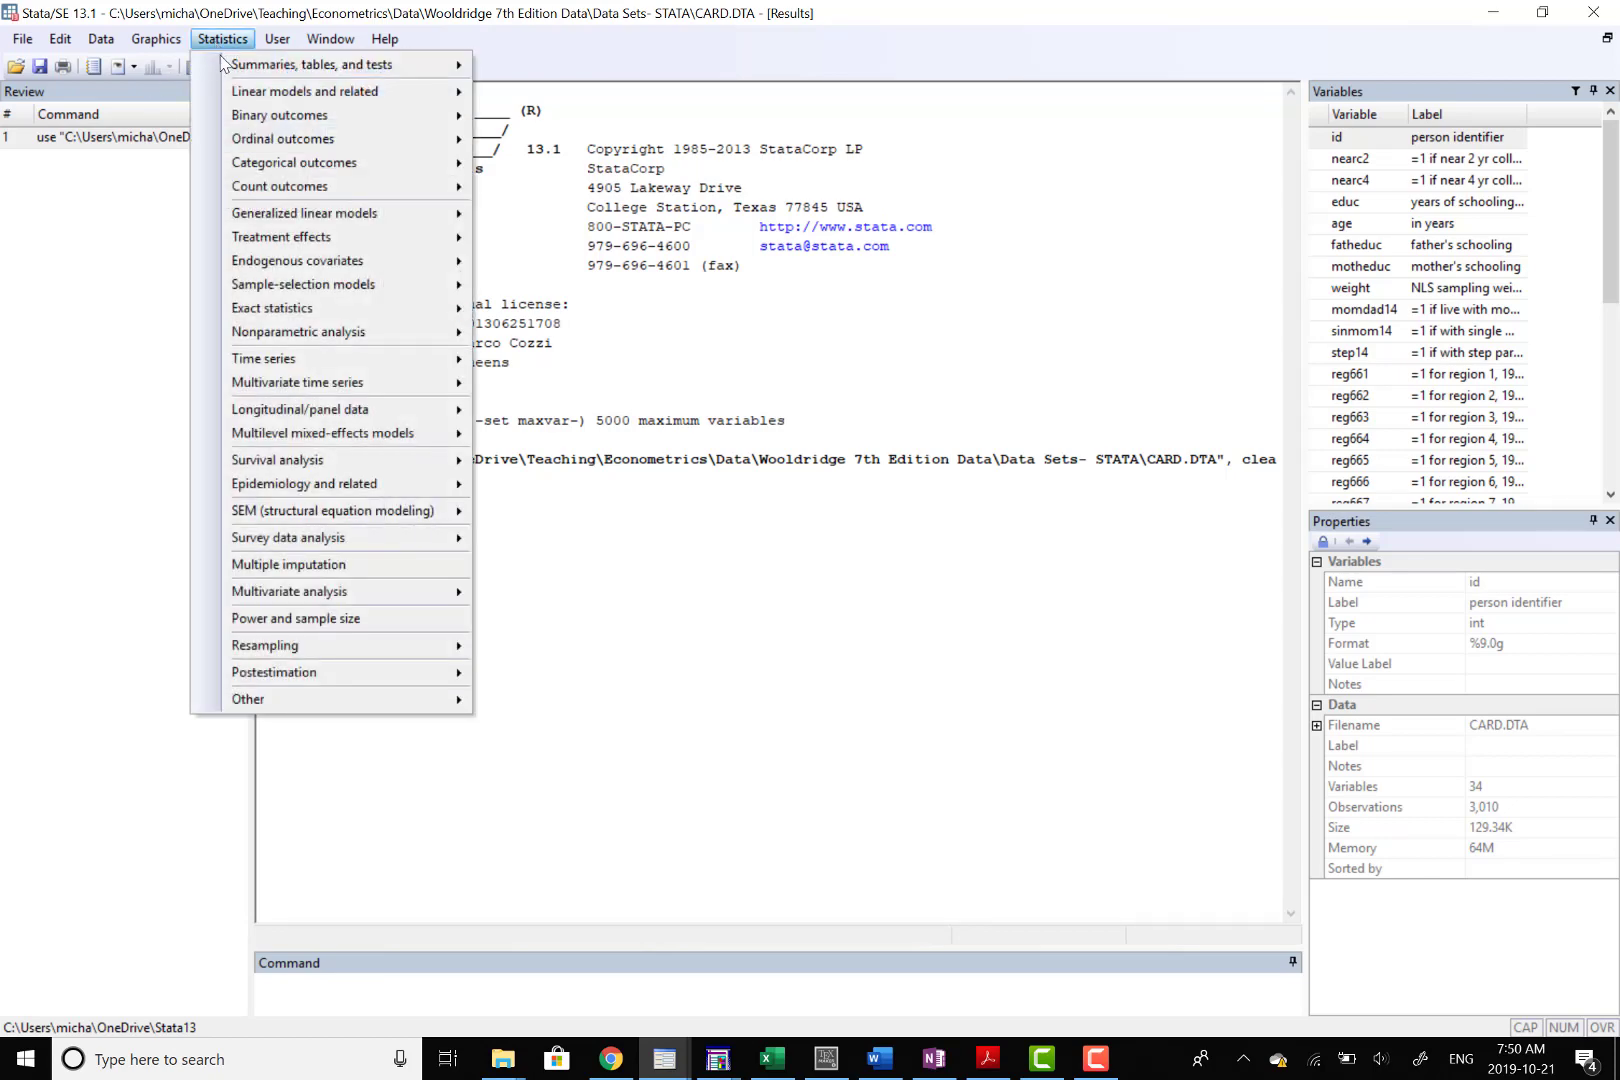
{"action": "mouse_move", "coordinate": [232, 70]}
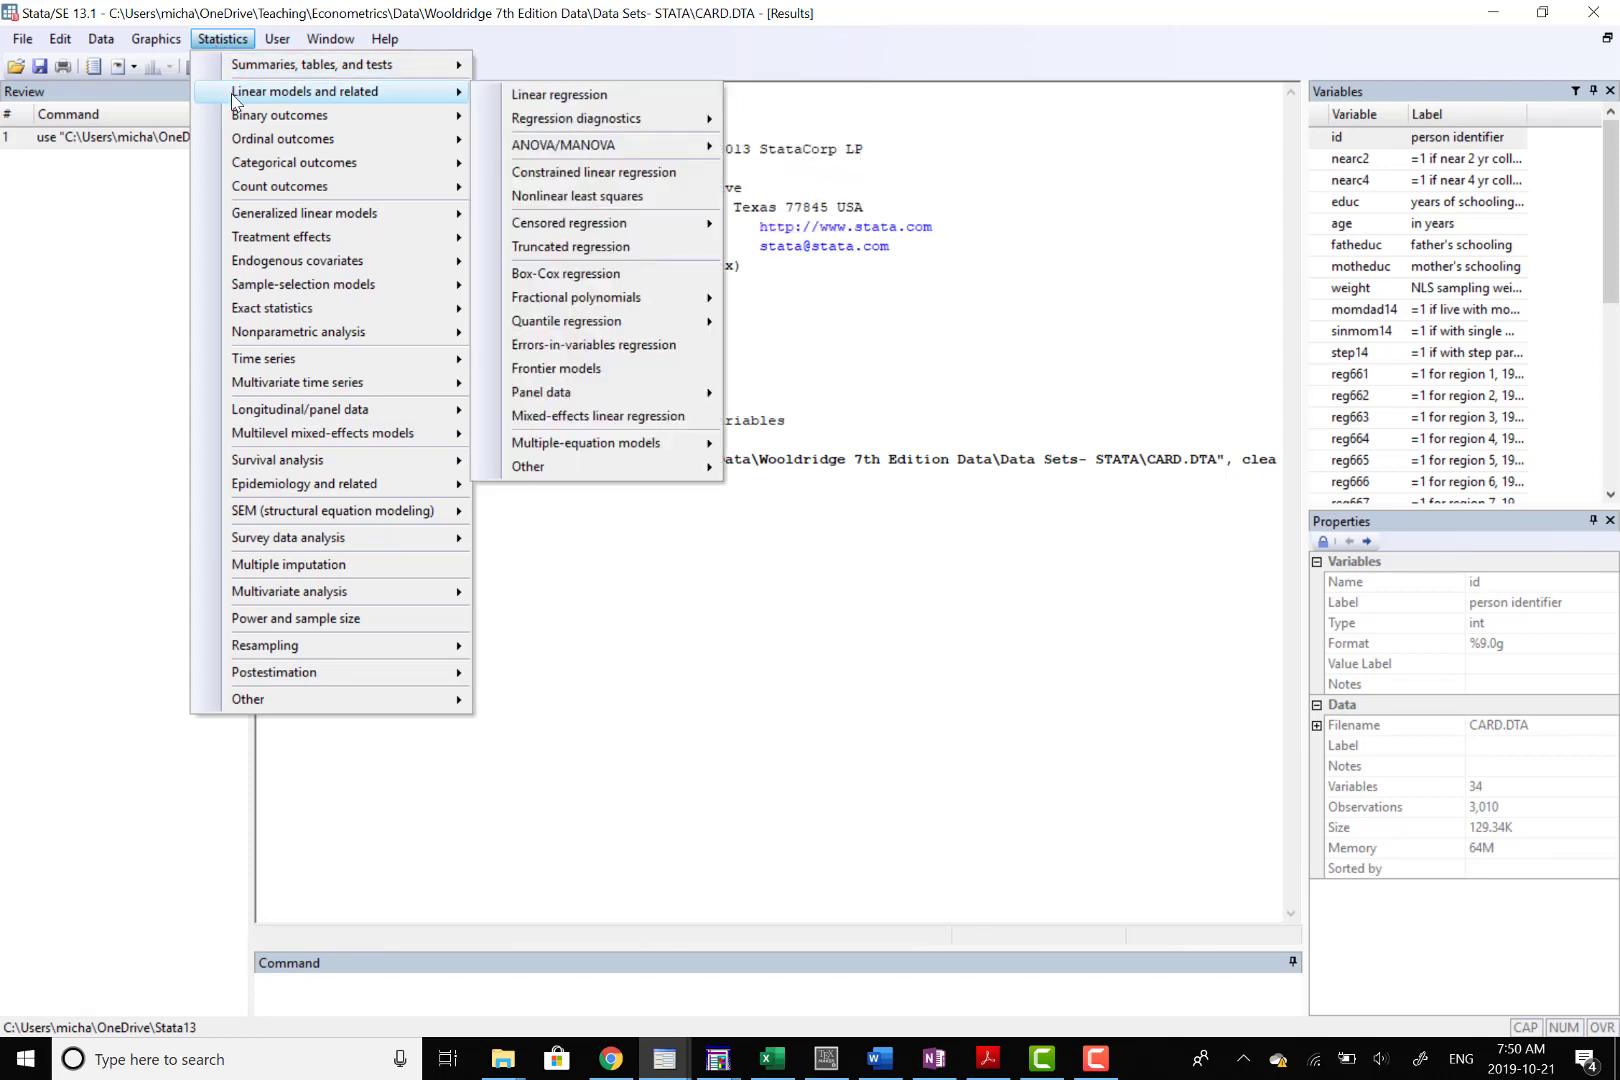
{"action": "left_click", "coordinate": [513, 96]}
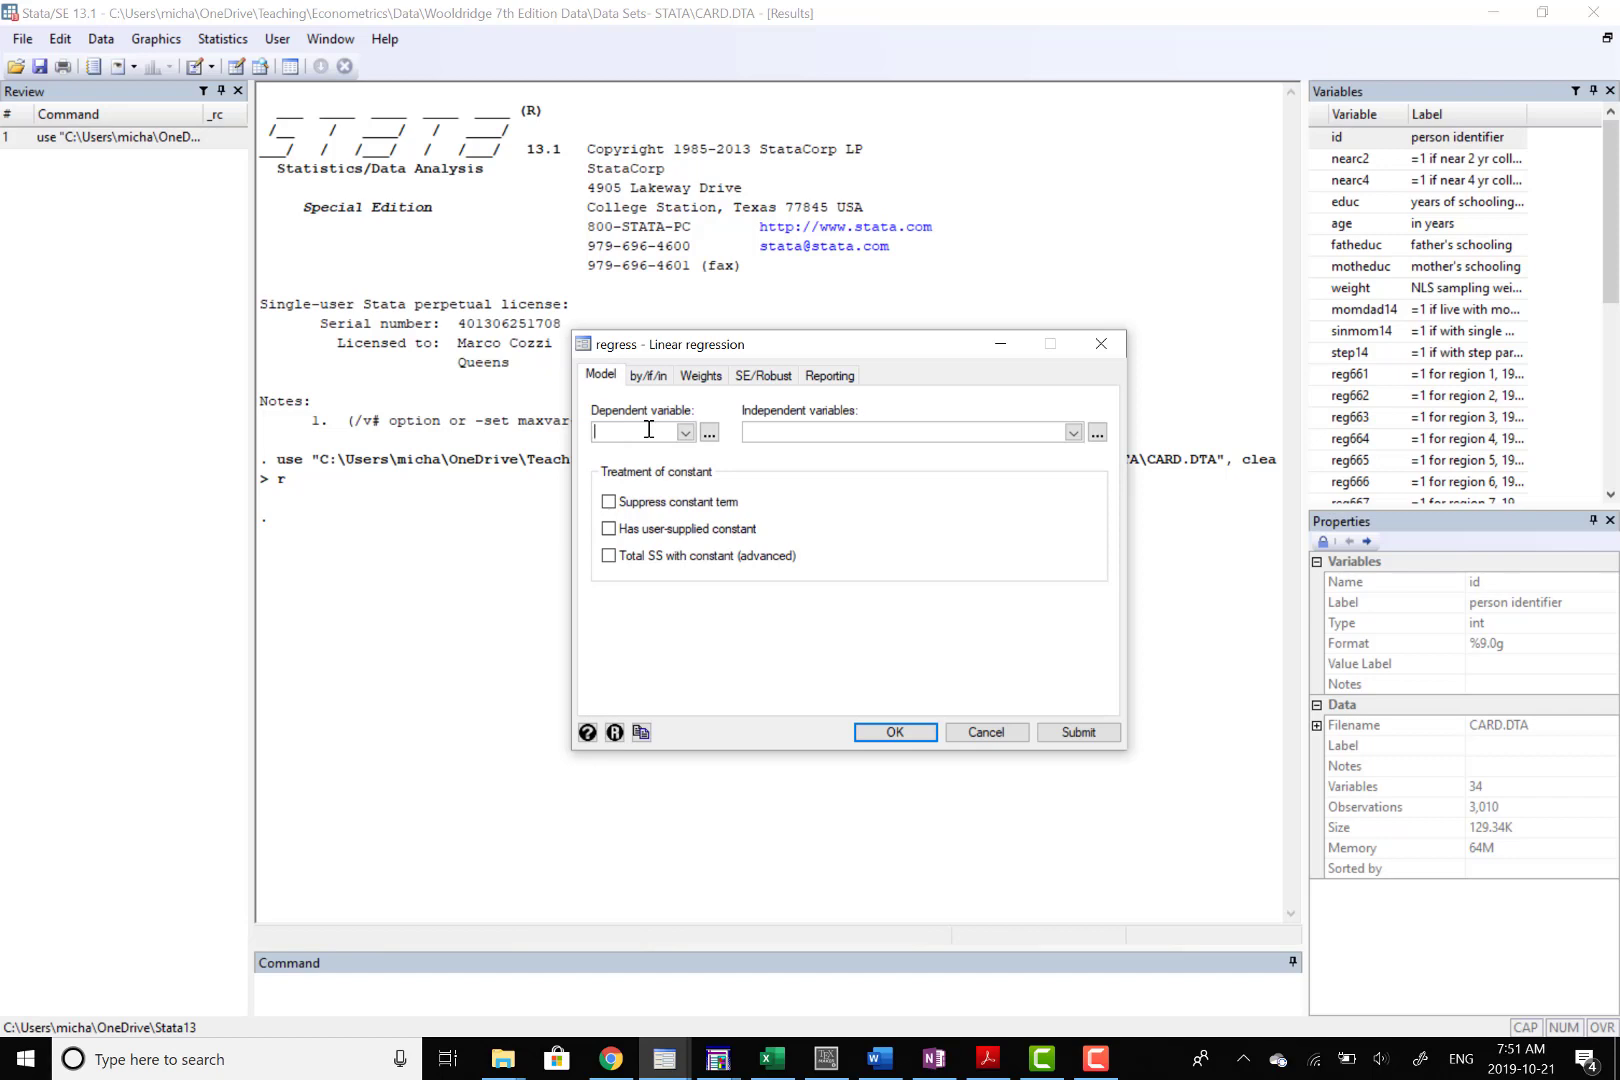
{"action": "type", "text": "lwage"}
{"action": "left_click", "coordinate": [769, 430]}
{"action": "type", "text": "educ"}
- Review the observation restriction, weight and standard error options, and run the lwage on educ regression with the defaults kept
{"action": "left_click", "coordinate": [667, 384]}
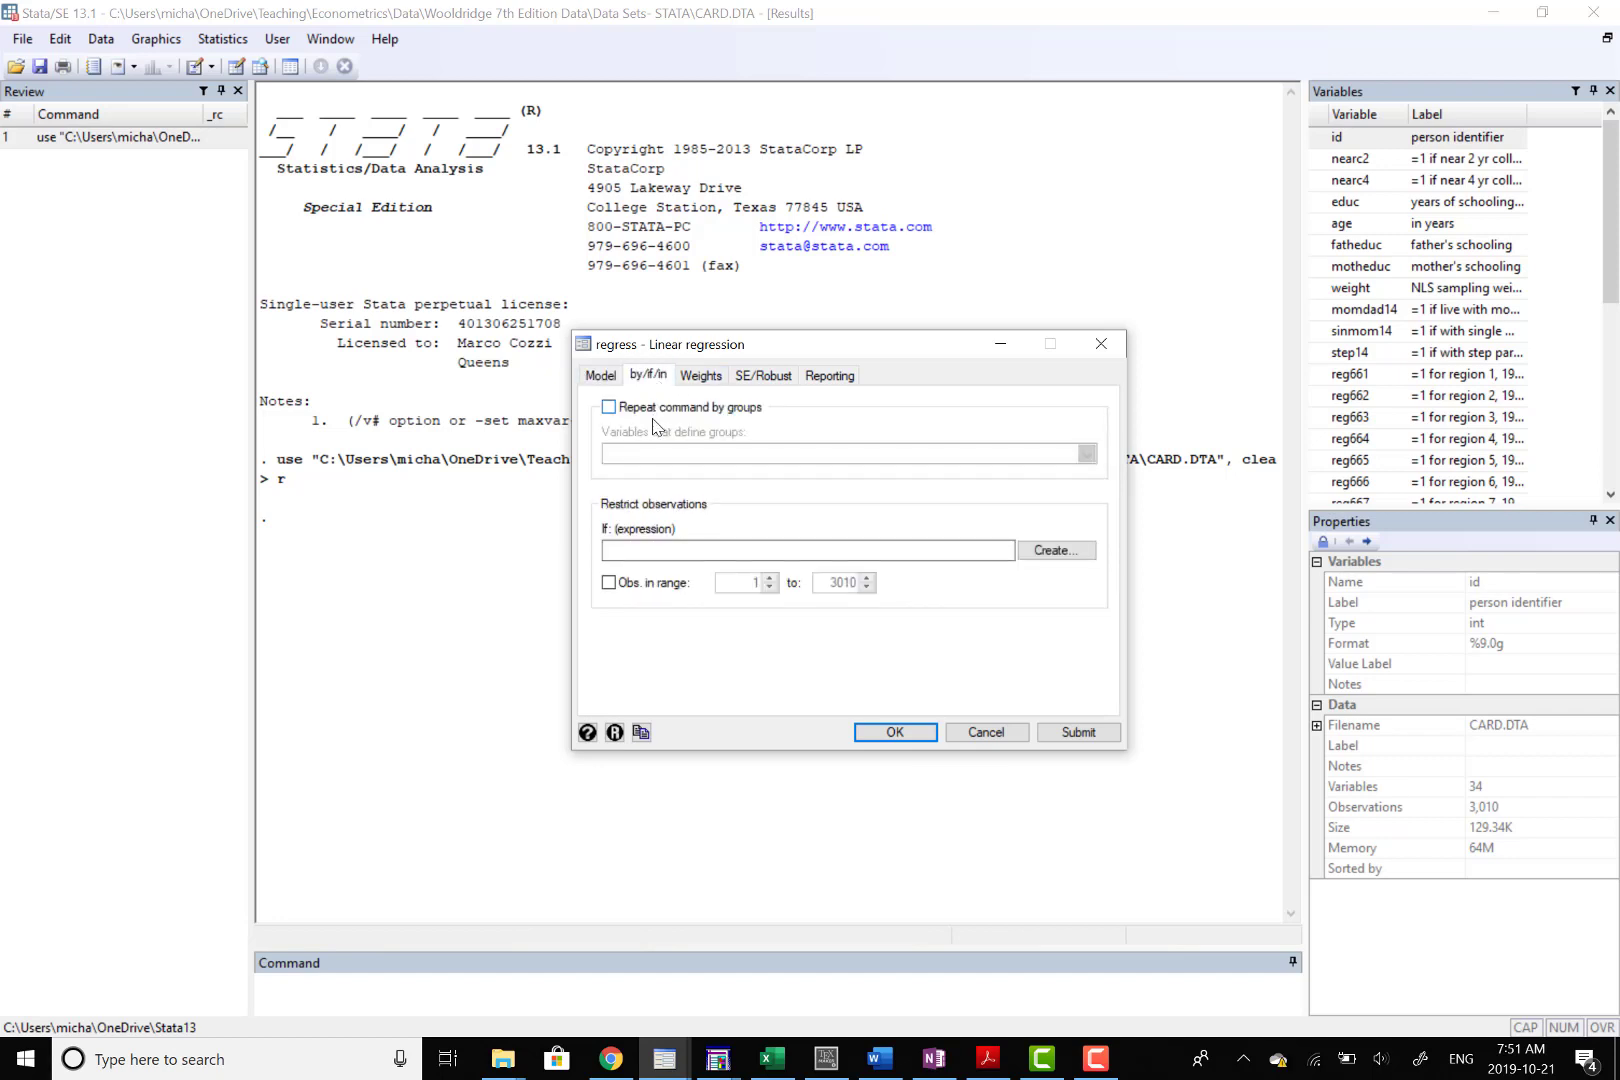
{"action": "left_click", "coordinate": [645, 553]}
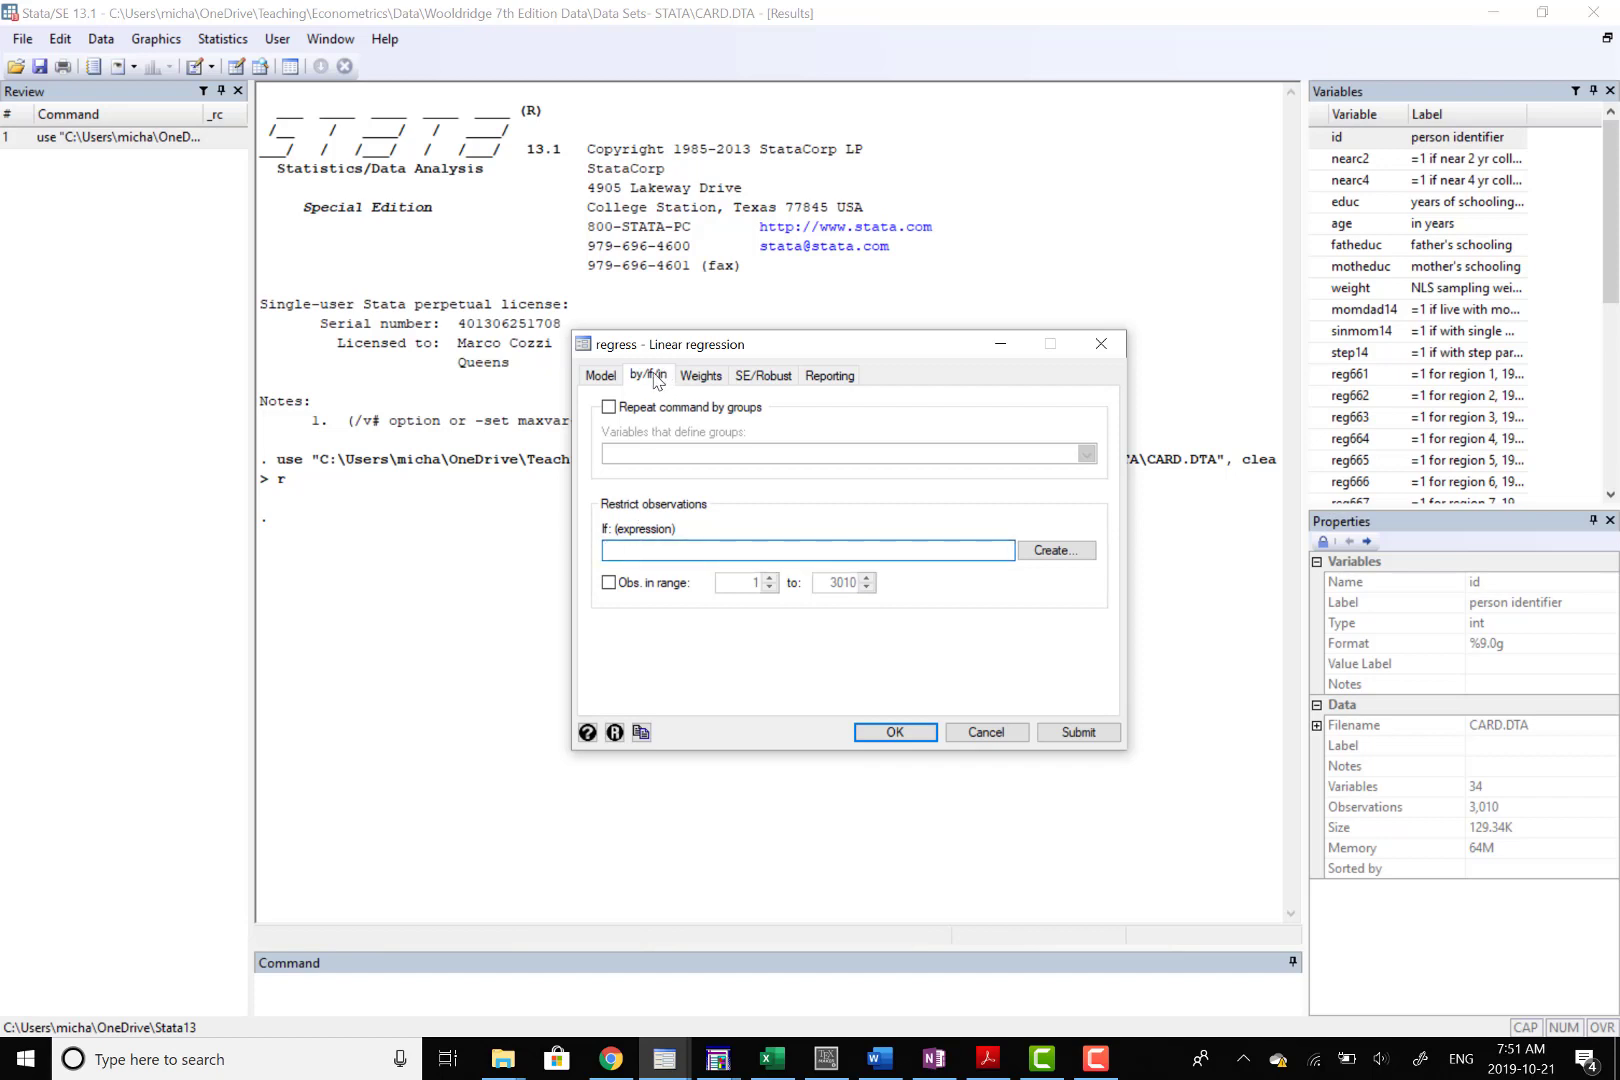
{"action": "left_click", "coordinate": [696, 378]}
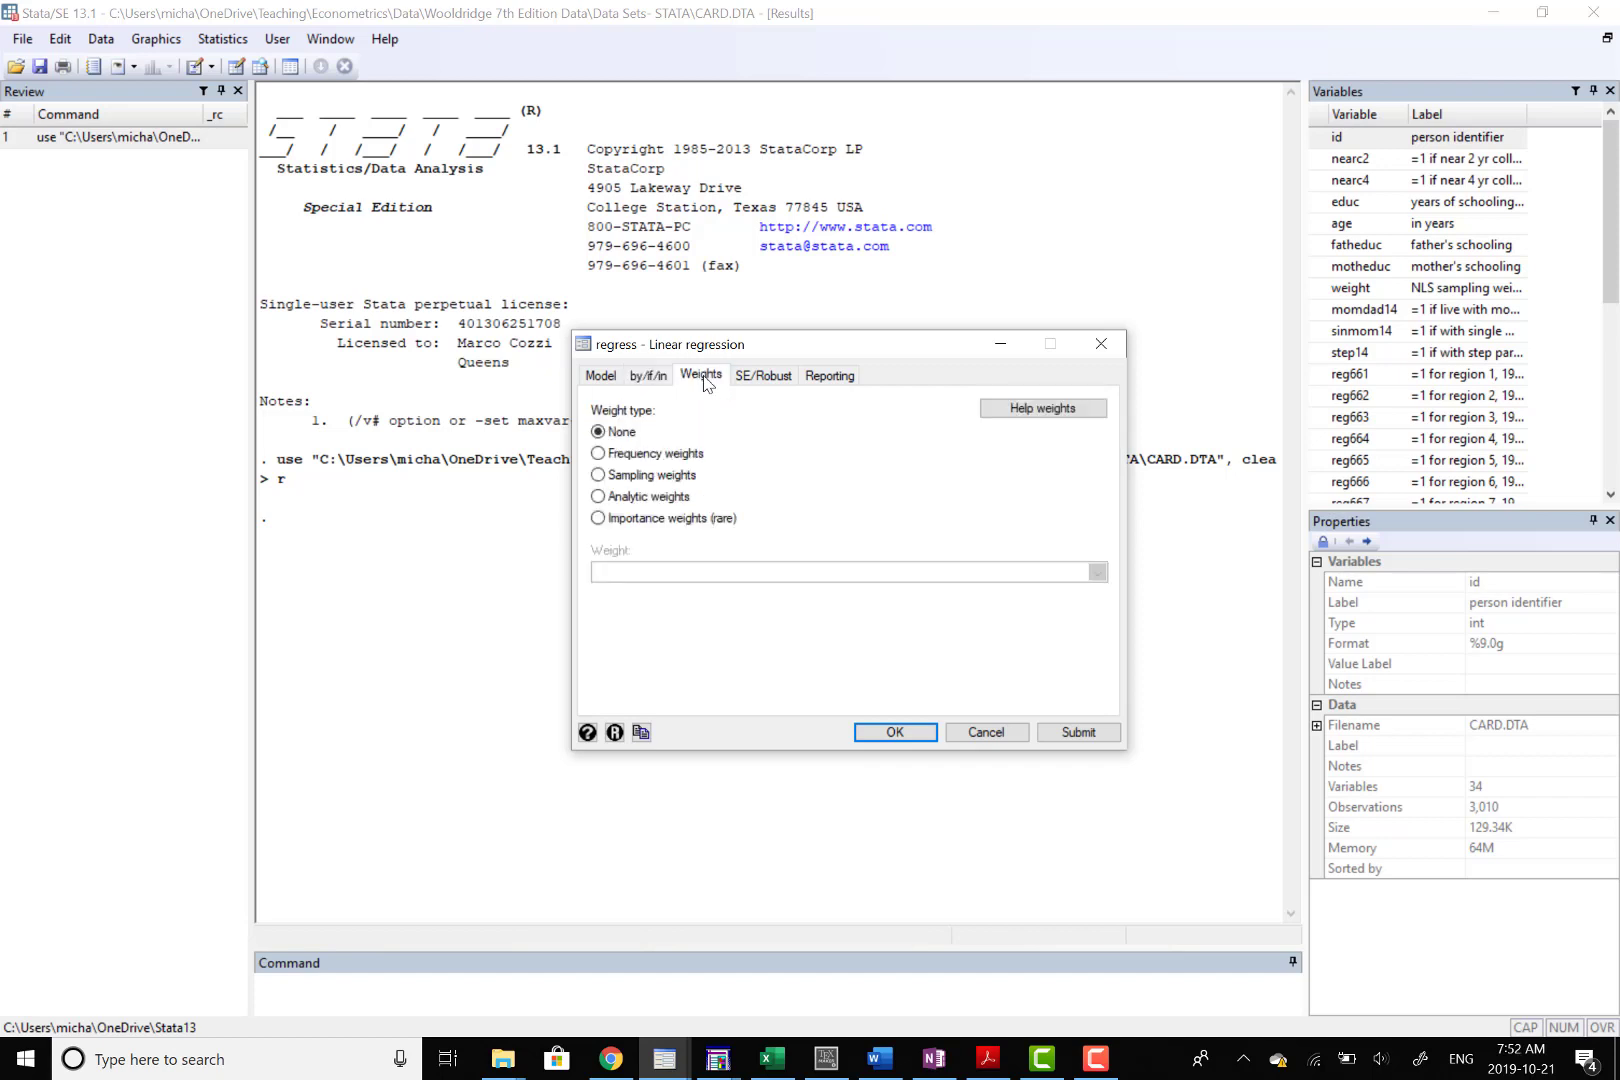
{"action": "left_click", "coordinate": [759, 381]}
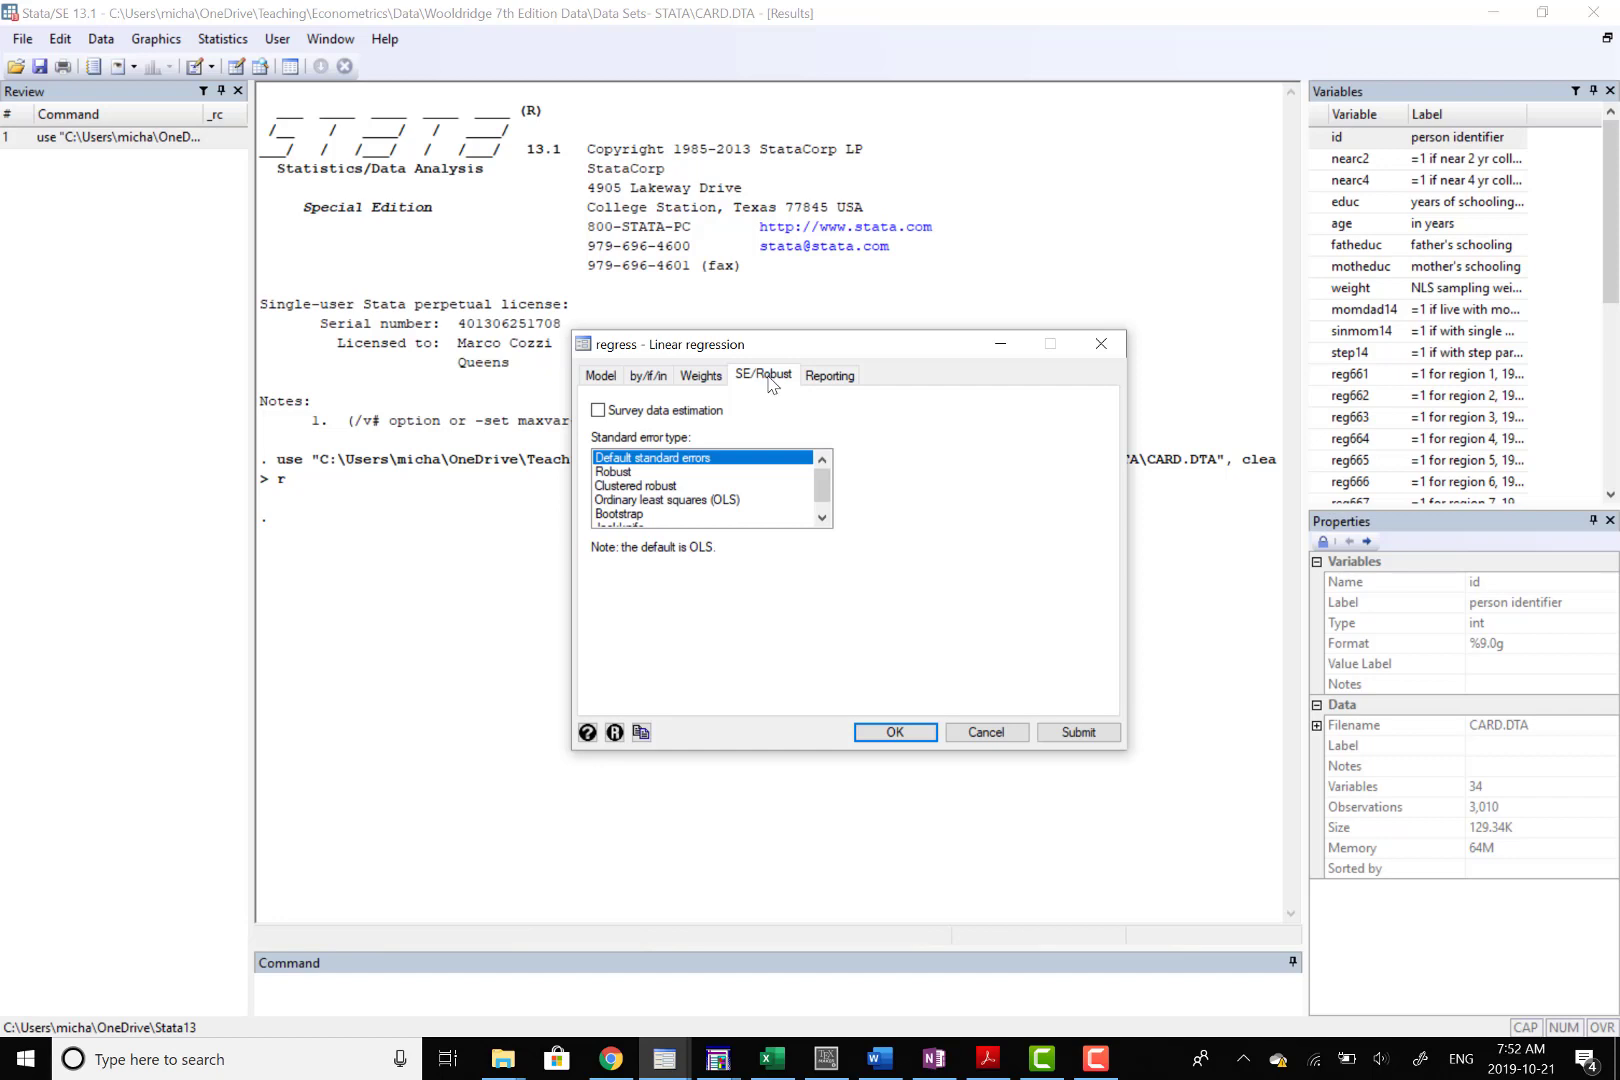
{"action": "left_click", "coordinate": [601, 376]}
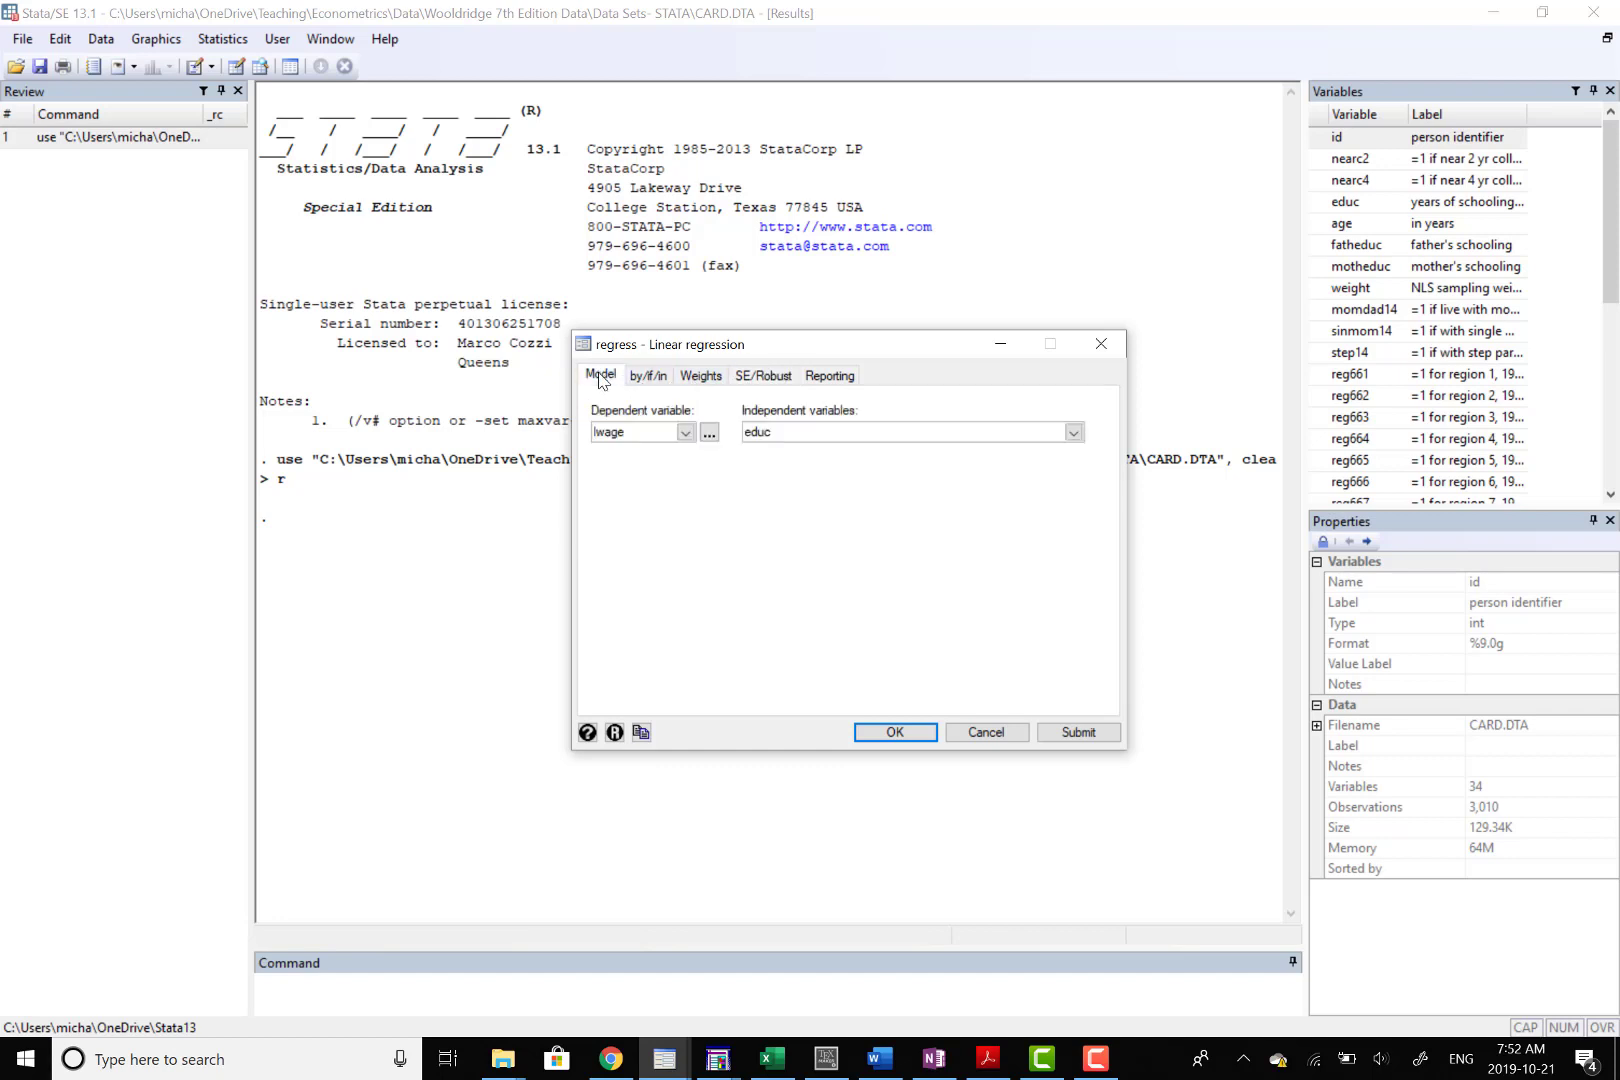
{"action": "left_click", "coordinate": [893, 733]}
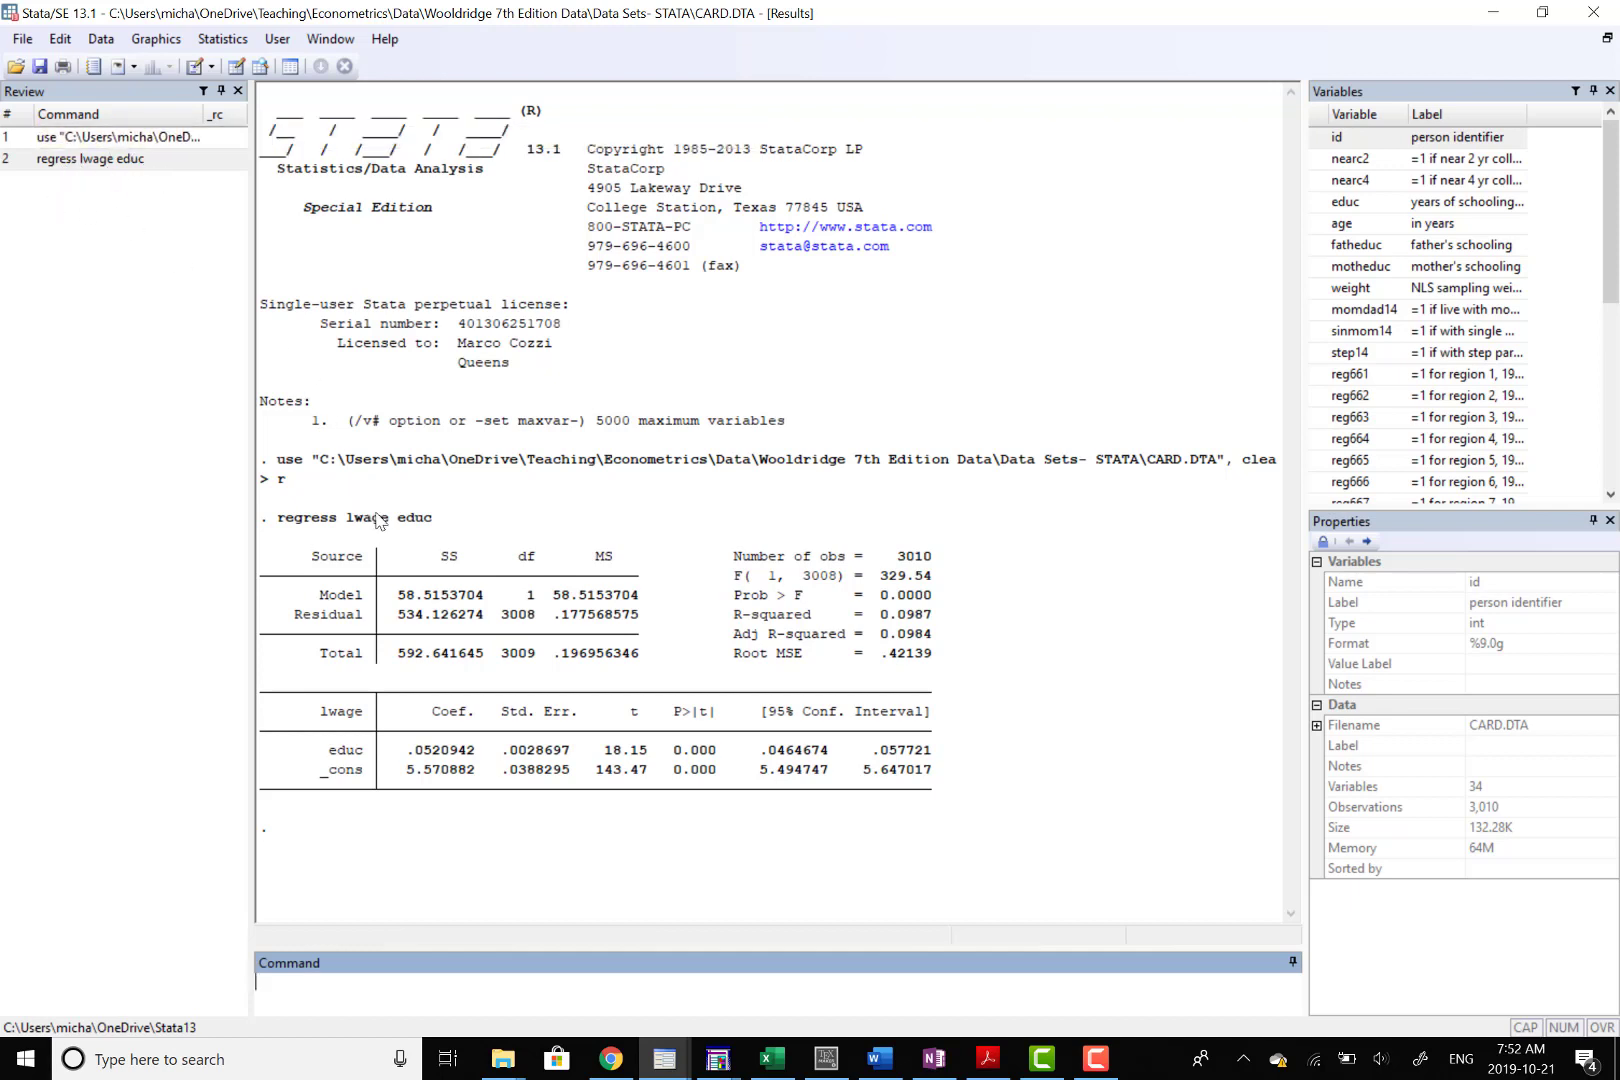
- Highlight the "regress lwage educ" command above the regression output to examine its syntax
{"action": "left_click", "coordinate": [425, 527]}
{"action": "left_click_drag", "start_coordinate": [422, 521], "coordinate": [279, 520]}
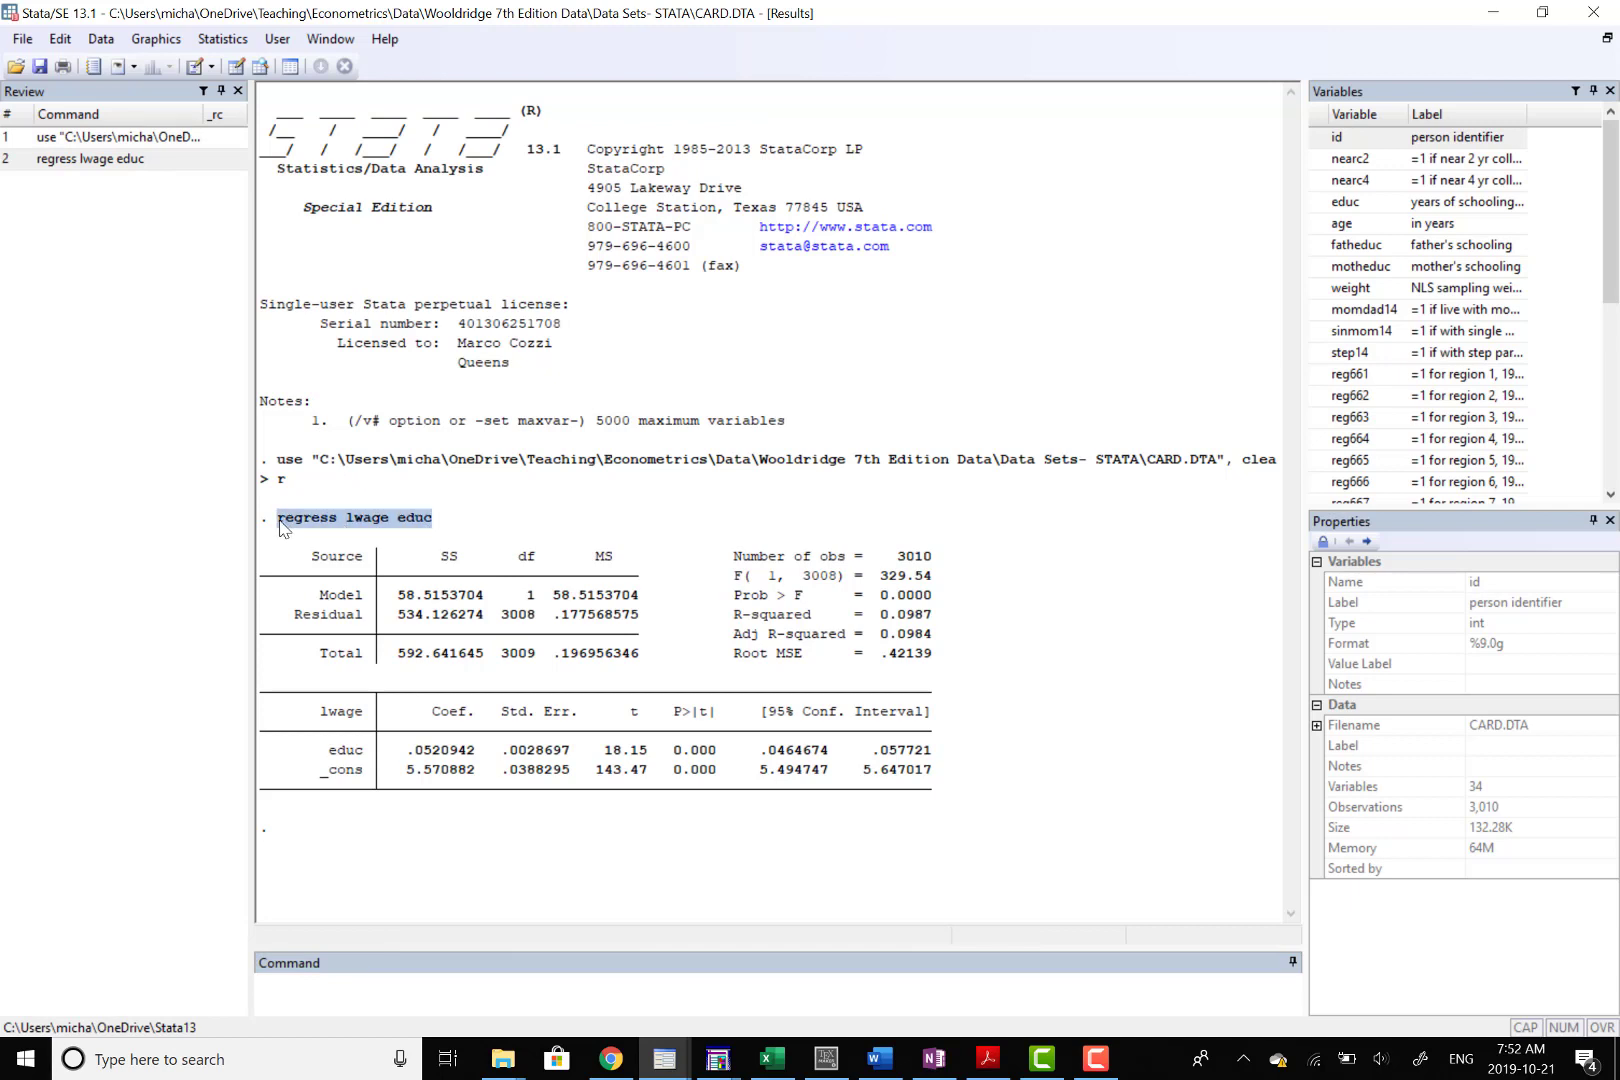
{"action": "left_click", "coordinate": [473, 414]}
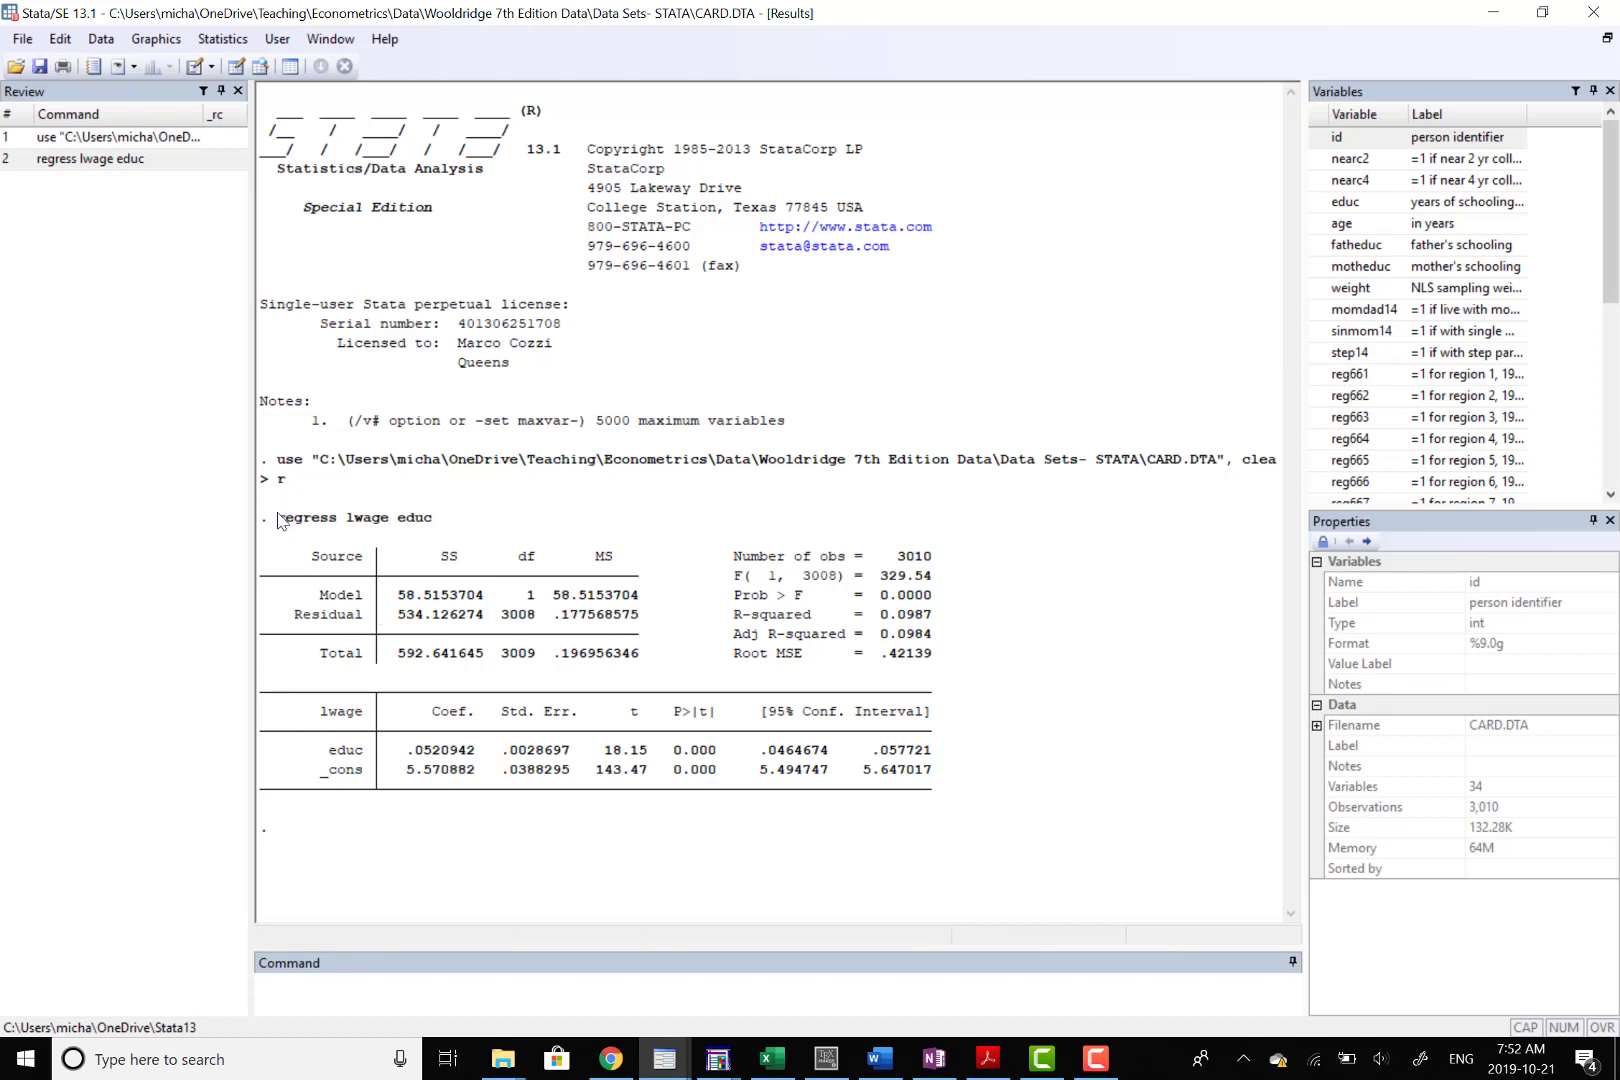
{"action": "left_click_drag", "start_coordinate": [277, 519], "coordinate": [438, 522]}
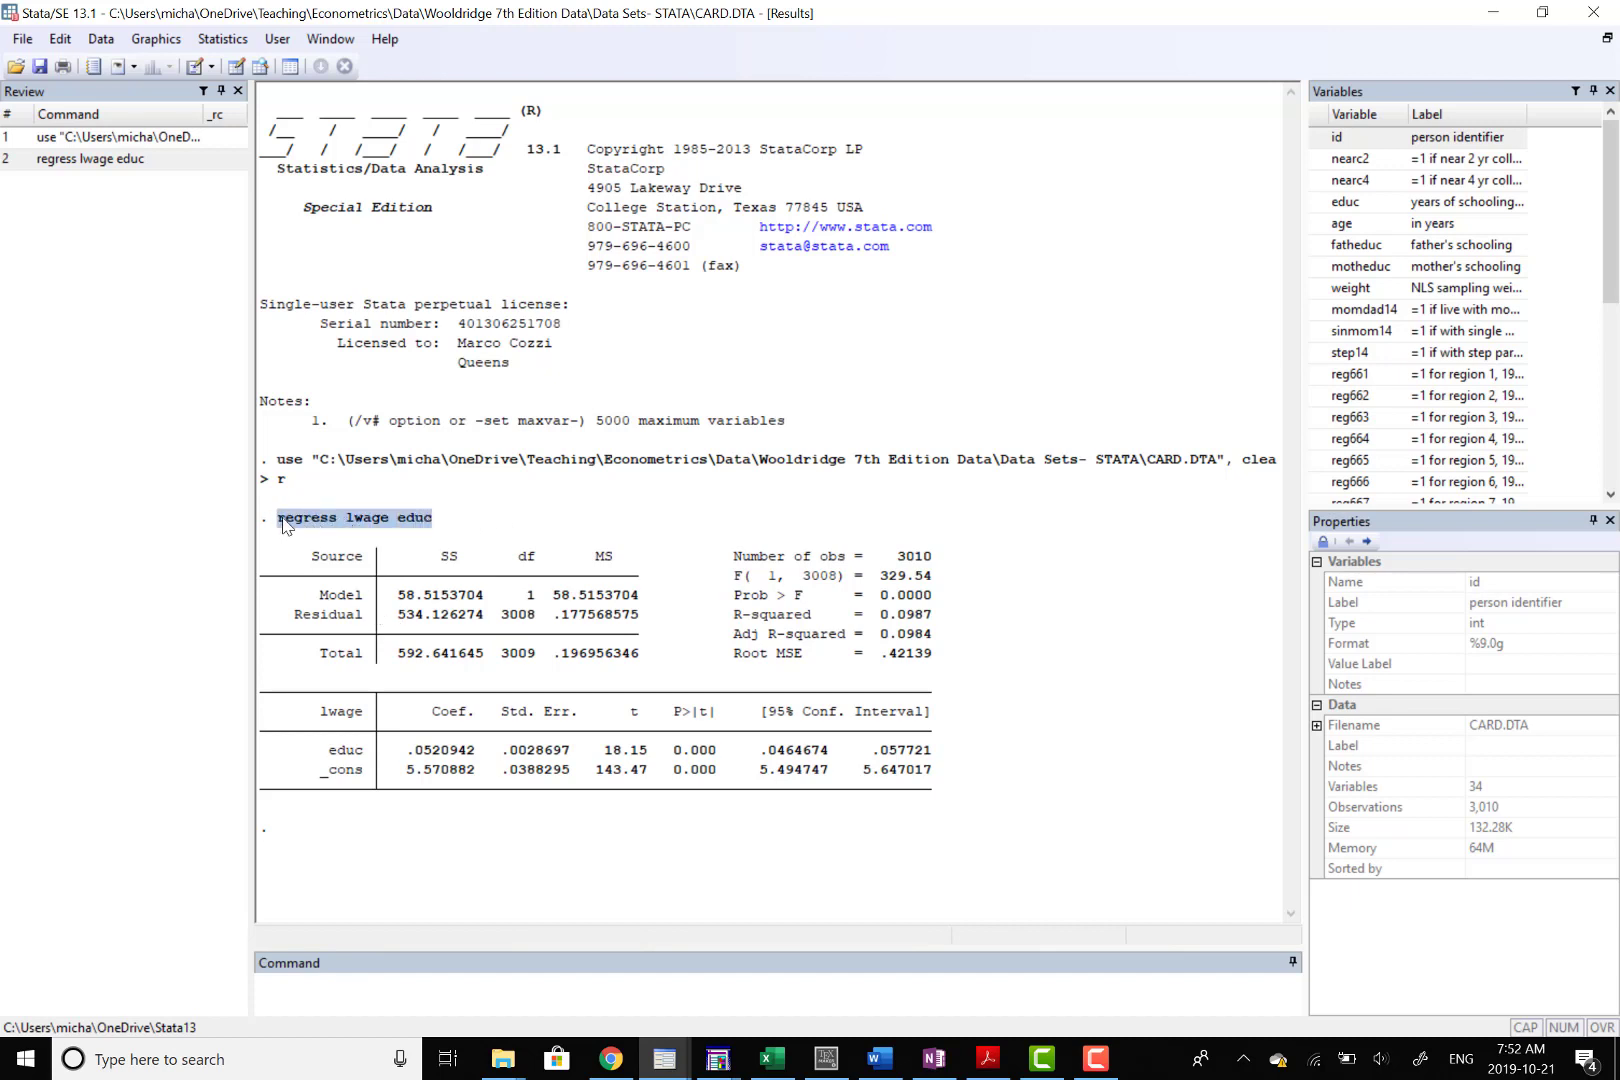
{"action": "left_click", "coordinate": [358, 527]}
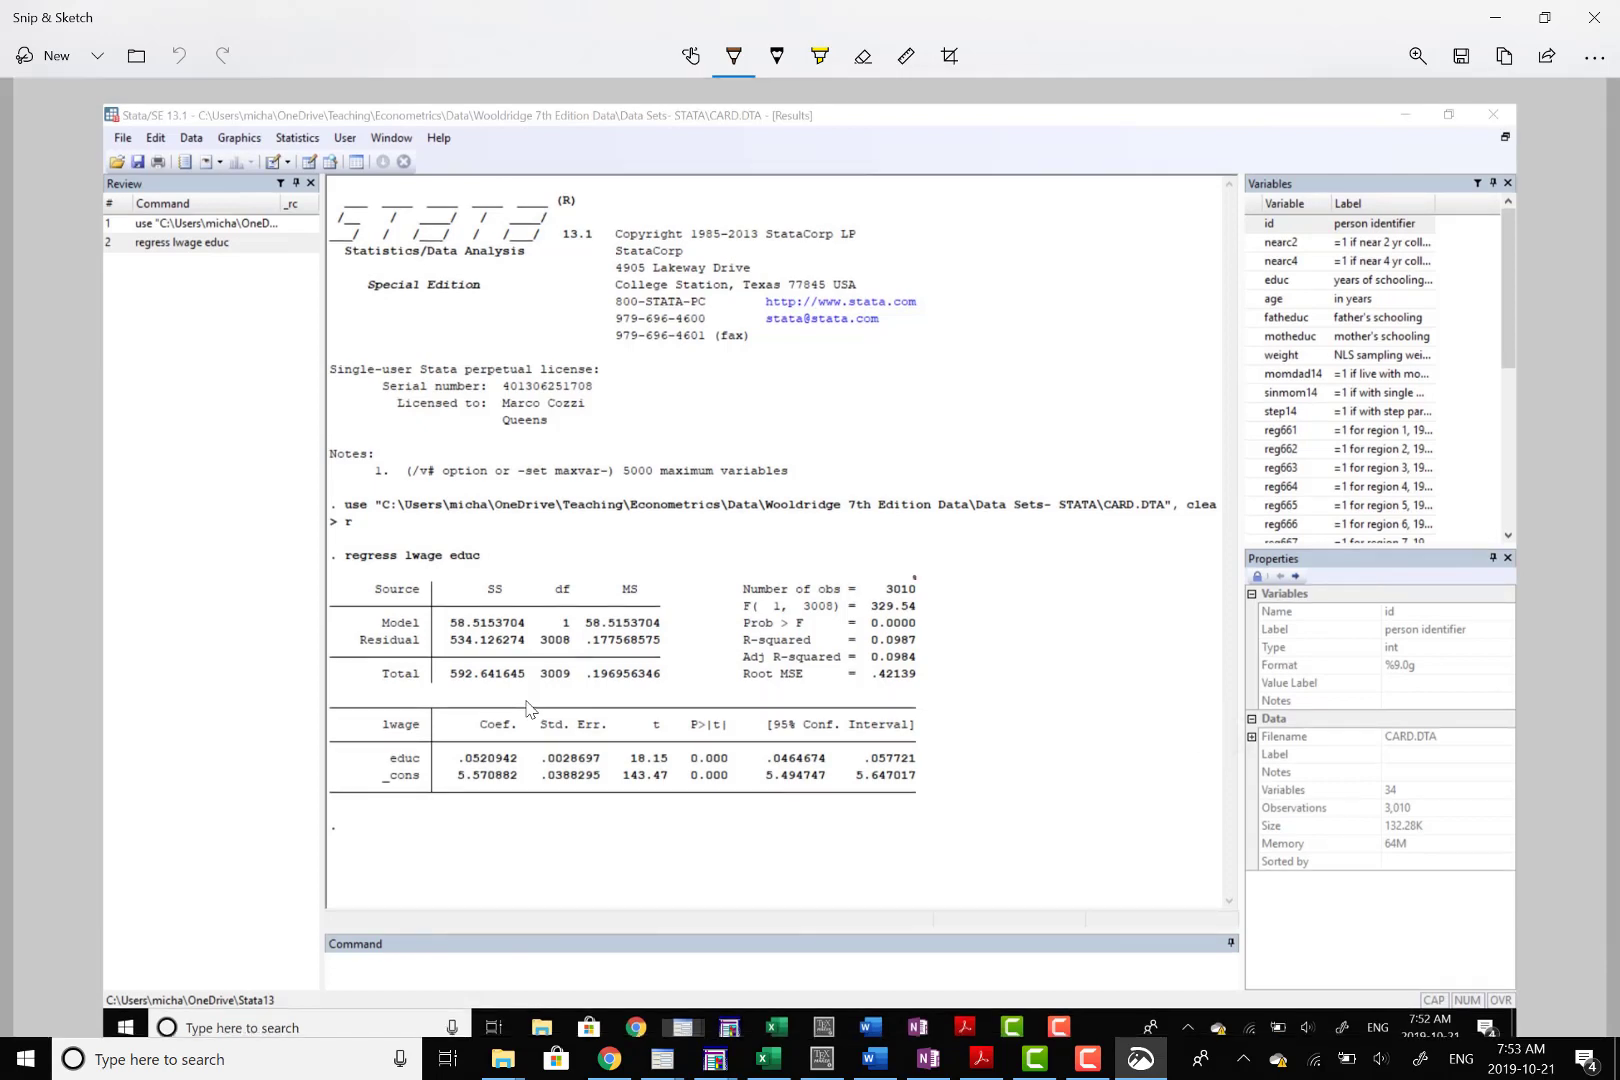
- In Snip & Sketch, circle the number of observations in brown, bracket the F statistic and Prob > F, and draw an arrow at R-squared
{"action": "mouse_move", "coordinate": [914, 576]}
{"action": "left_mouse_down"}
{"action": "mouse_move", "coordinate": [893, 602]}
{"action": "mouse_move", "coordinate": [918, 578]}
{"action": "left_mouse_up"}
{"action": "left_click_drag", "start_coordinate": [922, 602], "coordinate": [921, 626]}
{"action": "left_click_drag", "start_coordinate": [946, 645], "coordinate": [928, 652]}
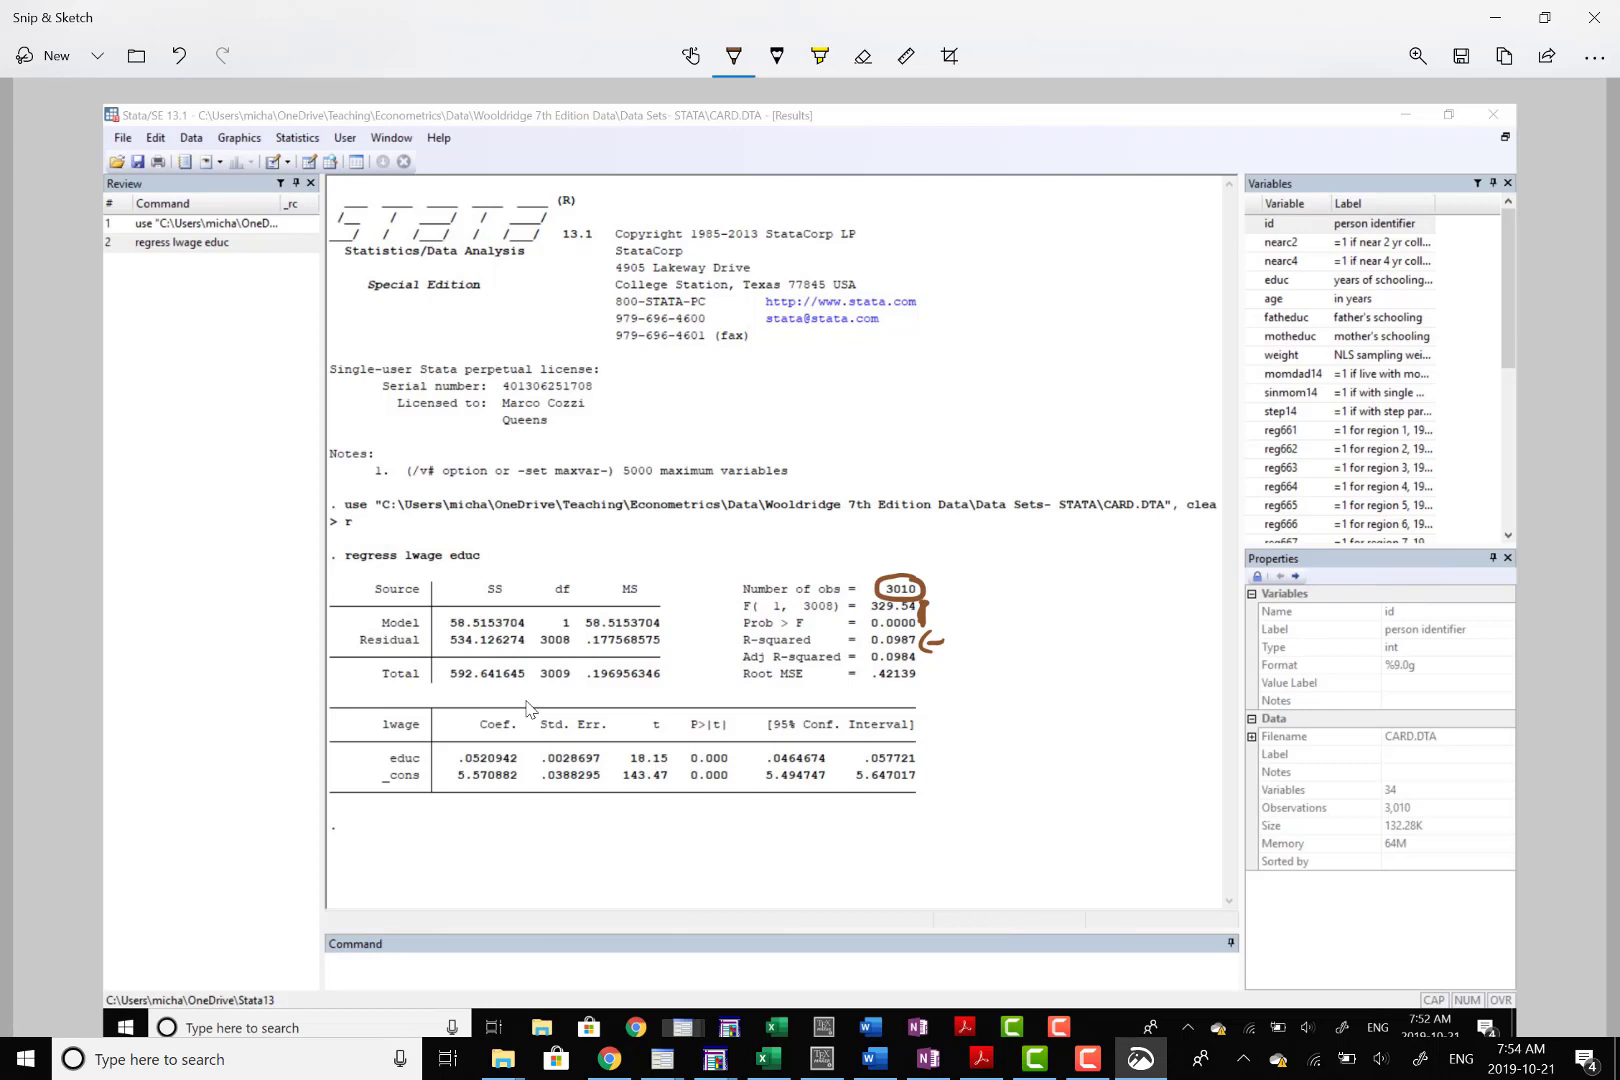
- With a black pen, box the sum-of-squares table, mark its model and residual SS, circle the total SS and draw an arrow above MS
{"action": "left_click", "coordinate": [733, 55]}
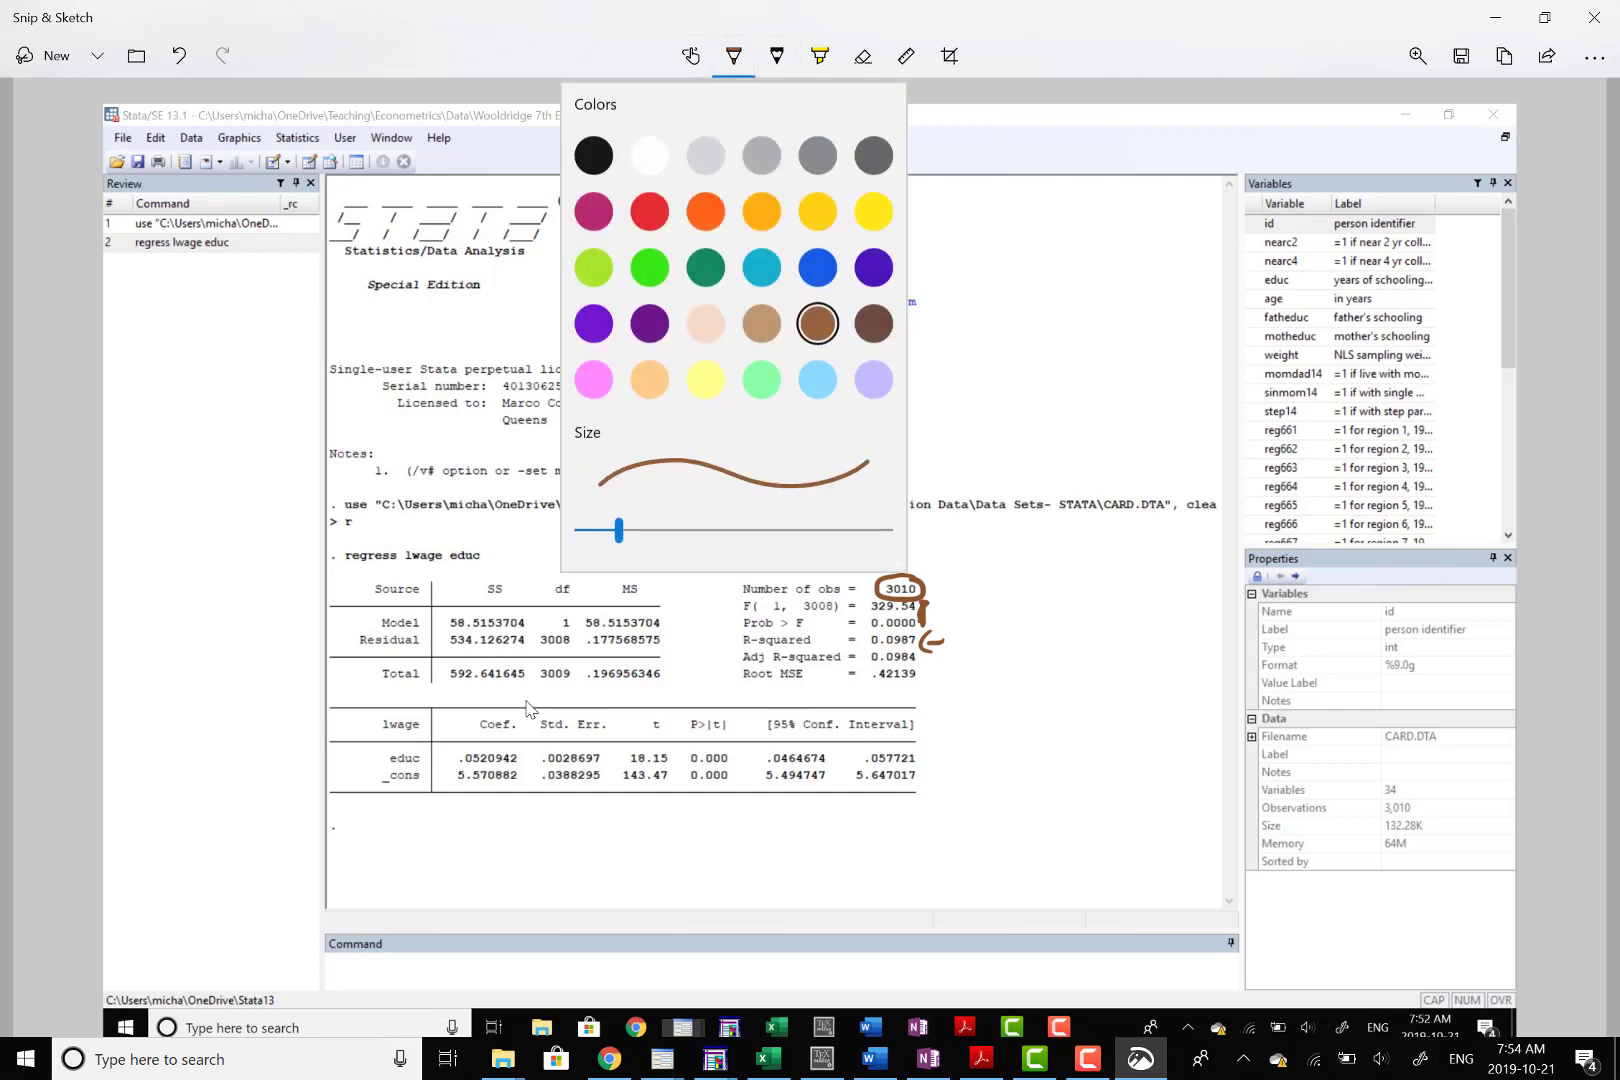
{"action": "left_click", "coordinate": [594, 153]}
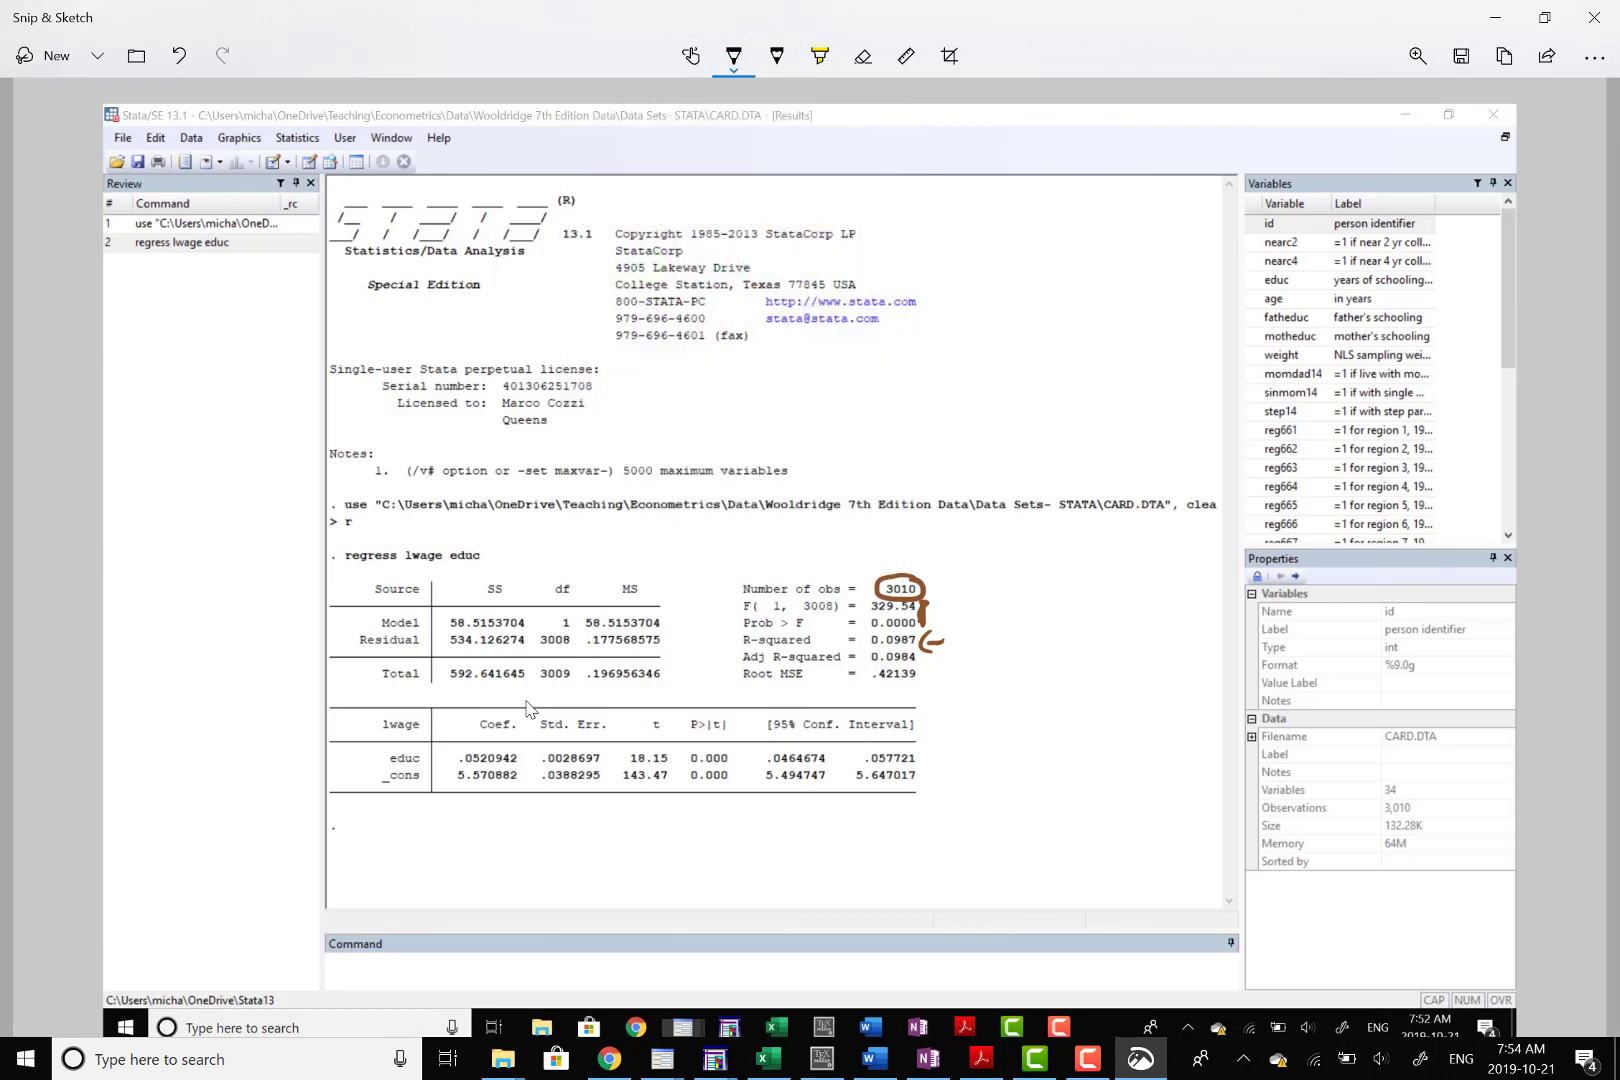
{"action": "mouse_move", "coordinate": [676, 600]}
{"action": "left_mouse_down"}
{"action": "mouse_move", "coordinate": [678, 690]}
{"action": "mouse_move", "coordinate": [445, 690]}
{"action": "mouse_move", "coordinate": [320, 658]}
{"action": "mouse_move", "coordinate": [400, 572]}
{"action": "mouse_move", "coordinate": [690, 577]}
{"action": "mouse_move", "coordinate": [686, 632]}
{"action": "left_mouse_up"}
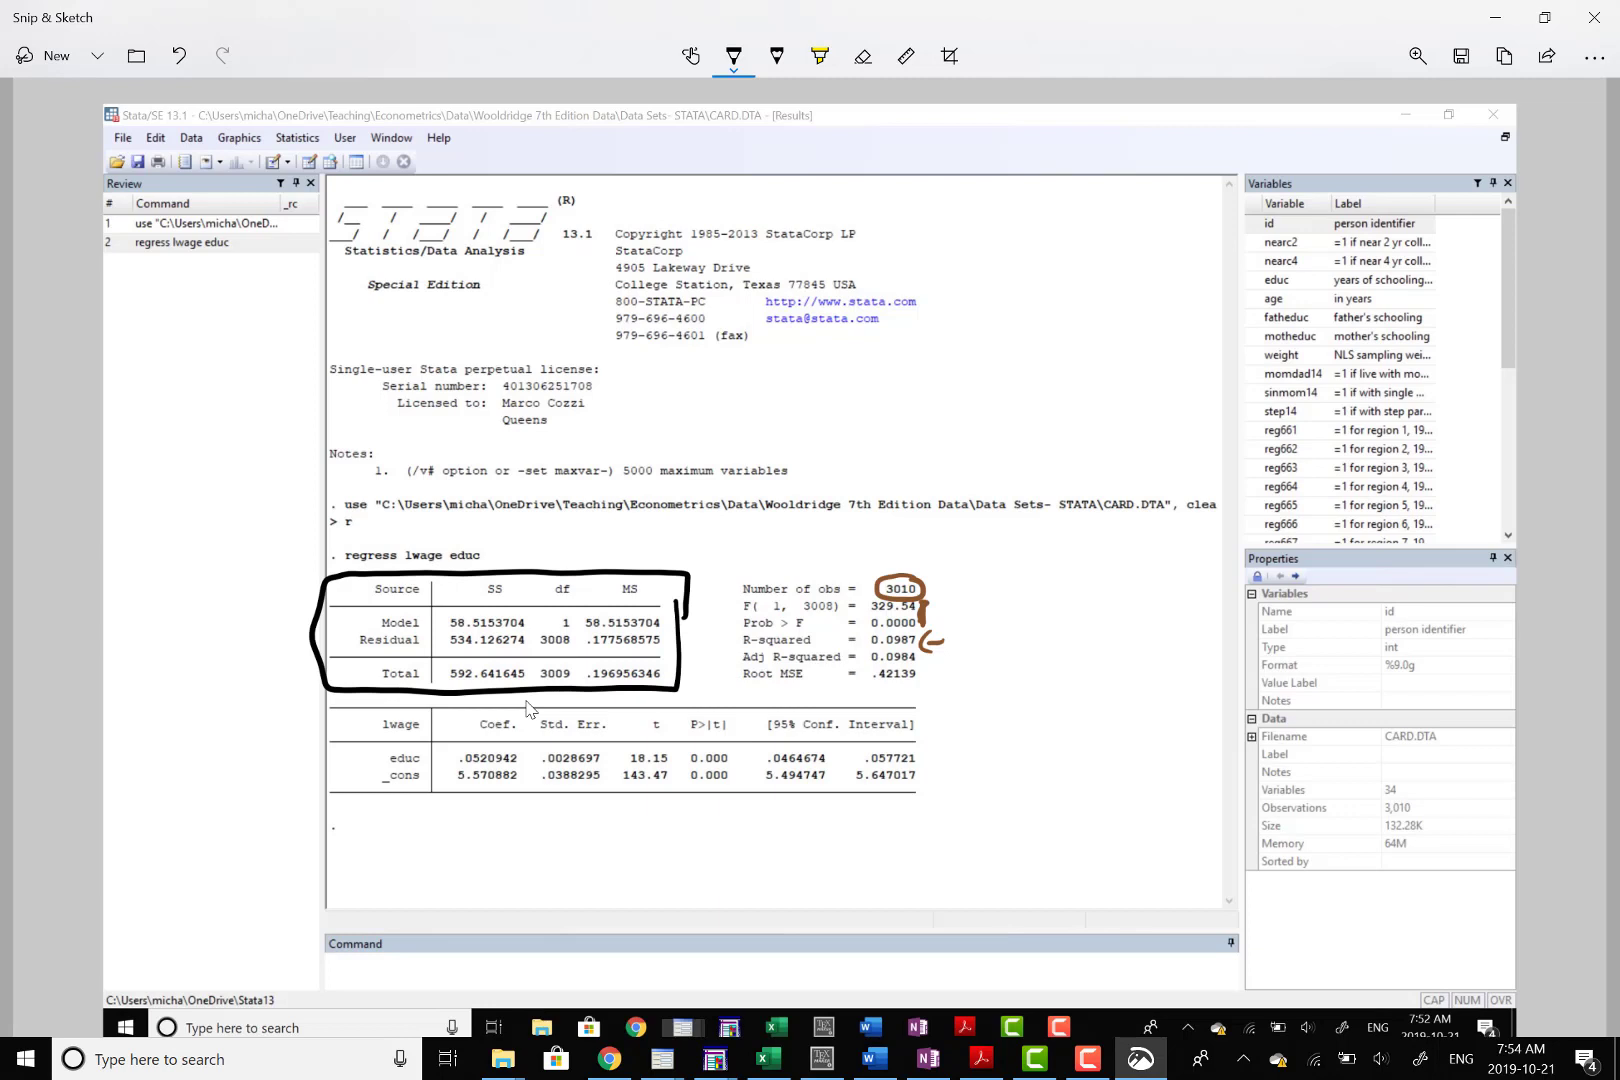
{"action": "left_click_drag", "start_coordinate": [530, 618], "coordinate": [531, 628]}
{"action": "left_click_drag", "start_coordinate": [531, 637], "coordinate": [531, 651]}
{"action": "mouse_move", "coordinate": [455, 655]}
{"action": "left_mouse_down"}
{"action": "mouse_move", "coordinate": [526, 684]}
{"action": "mouse_move", "coordinate": [452, 657]}
{"action": "left_mouse_up"}
{"action": "left_click_drag", "start_coordinate": [629, 527], "coordinate": [643, 557]}
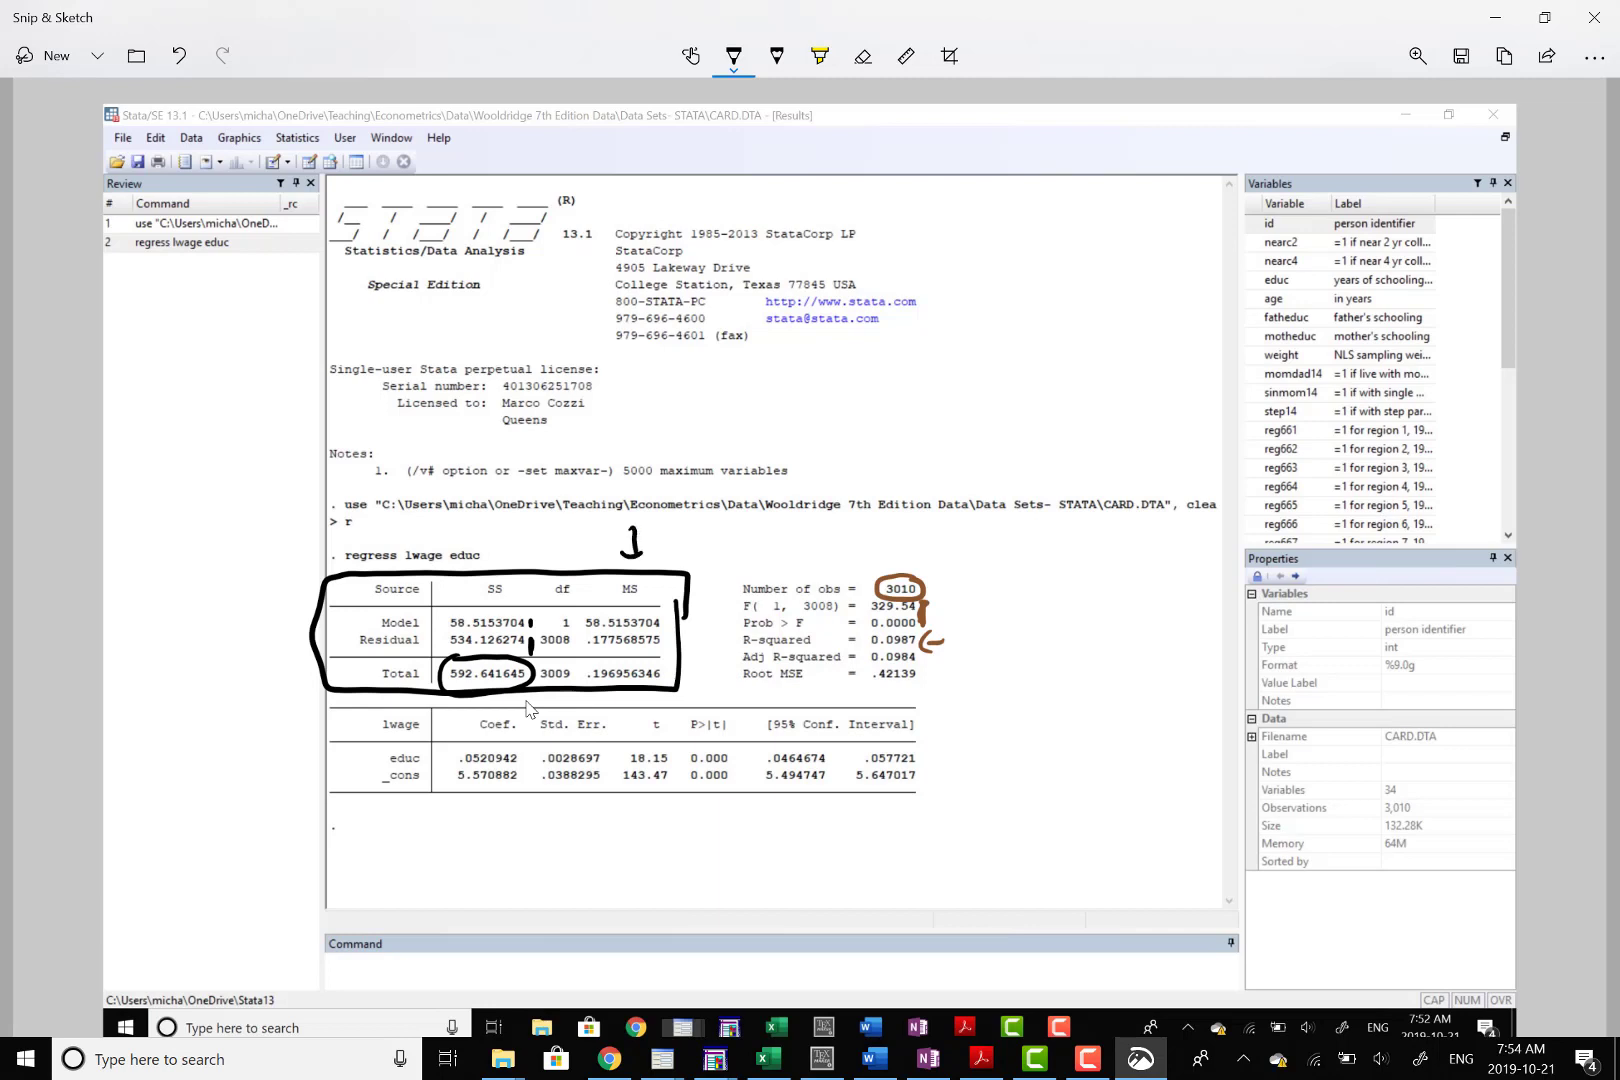
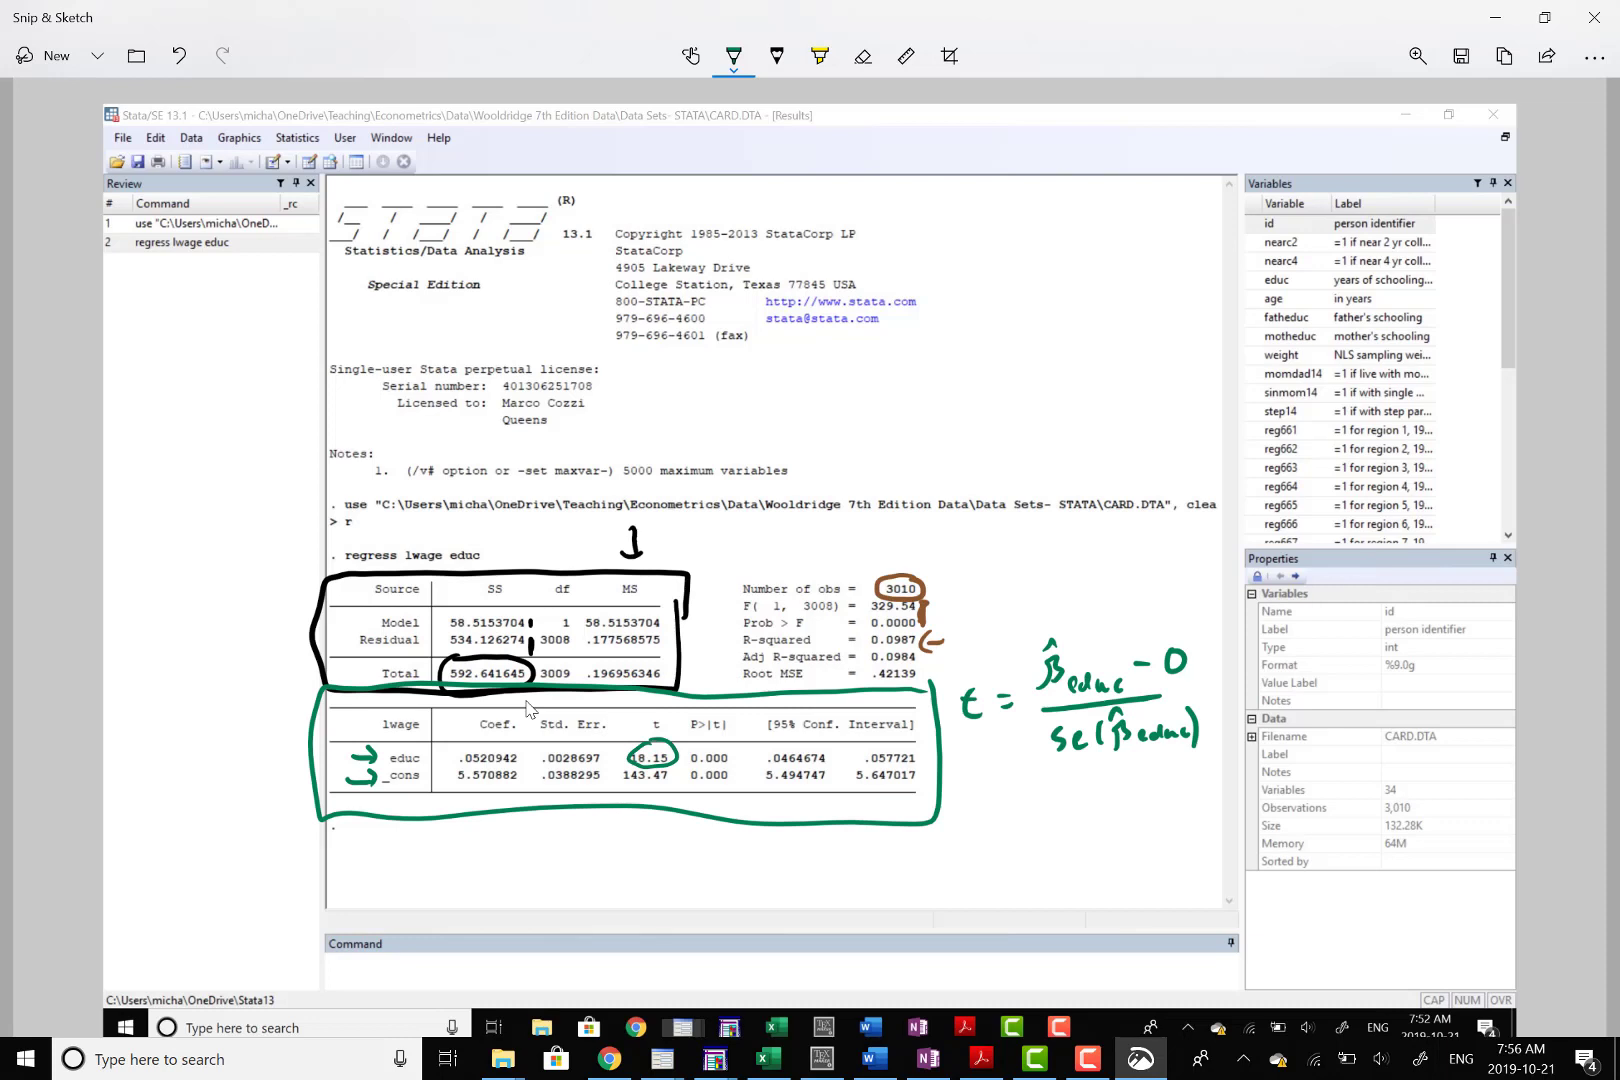
- Circle the P>|t| value of educ in the coefficient table and close the annotated screenshot
{"action": "mouse_move", "coordinate": [712, 740]}
{"action": "left_mouse_down"}
{"action": "mouse_move", "coordinate": [694, 746]}
{"action": "mouse_move", "coordinate": [739, 746]}
{"action": "mouse_move", "coordinate": [716, 739]}
{"action": "left_mouse_up"}
{"action": "key", "text": "F10"}
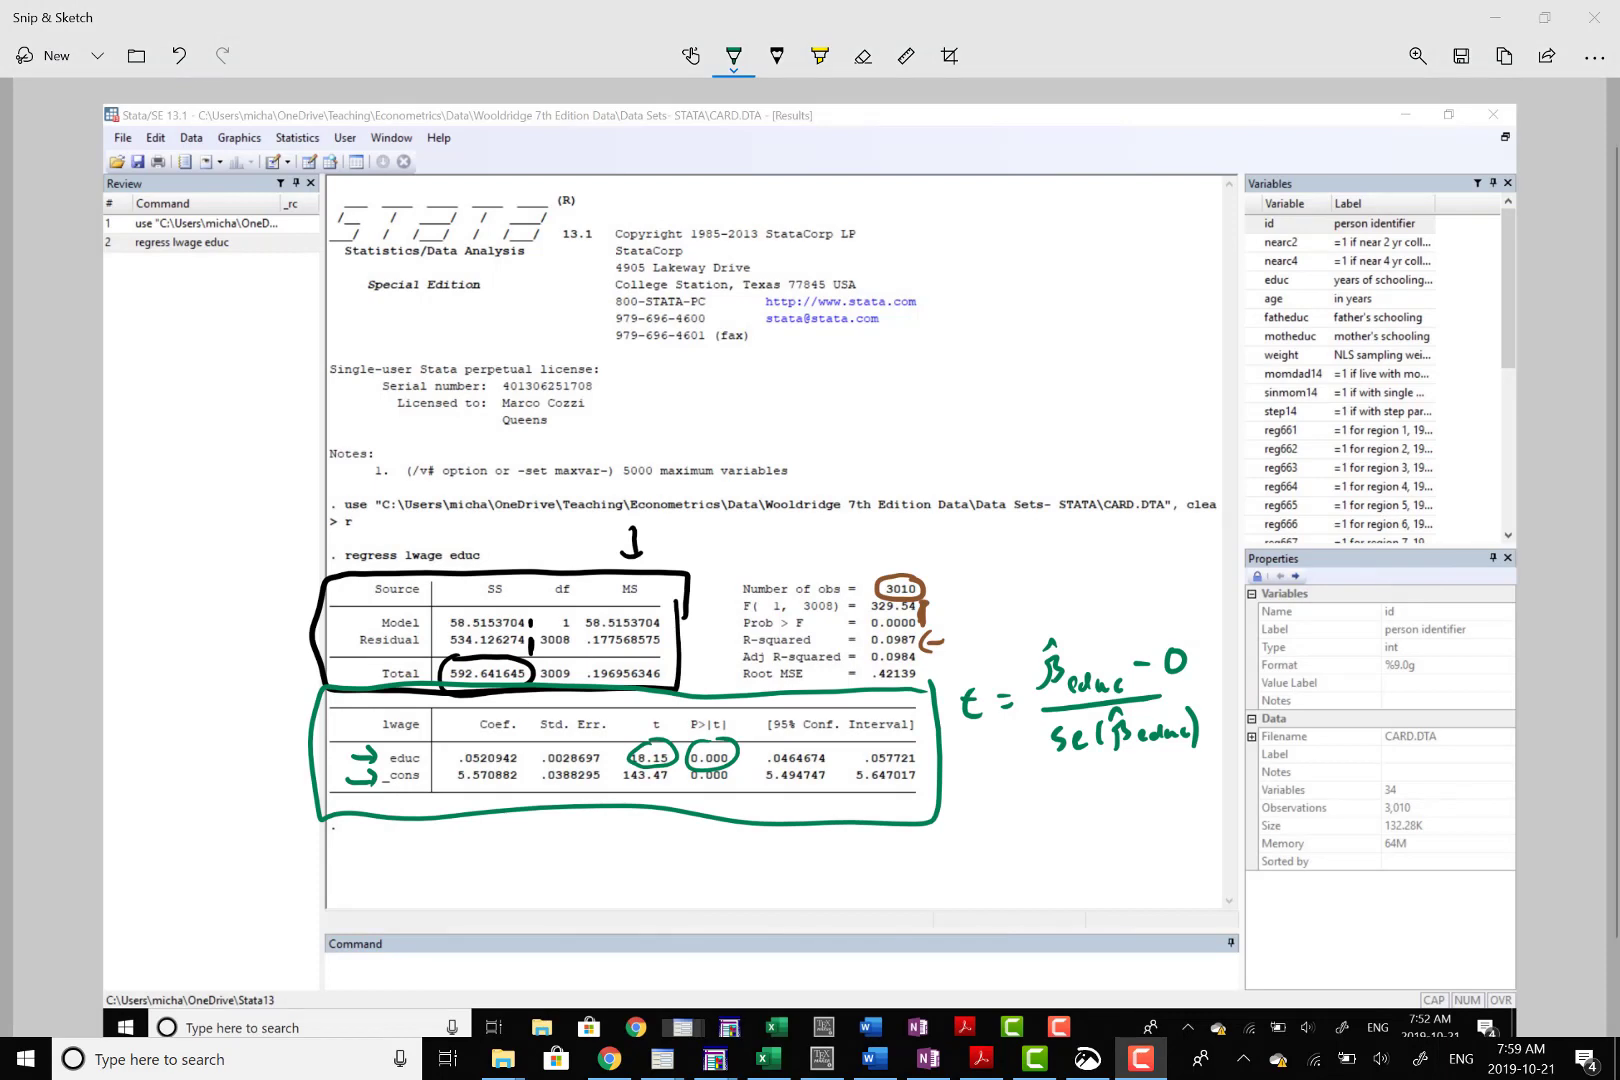
{"action": "left_click", "coordinate": [1594, 17]}
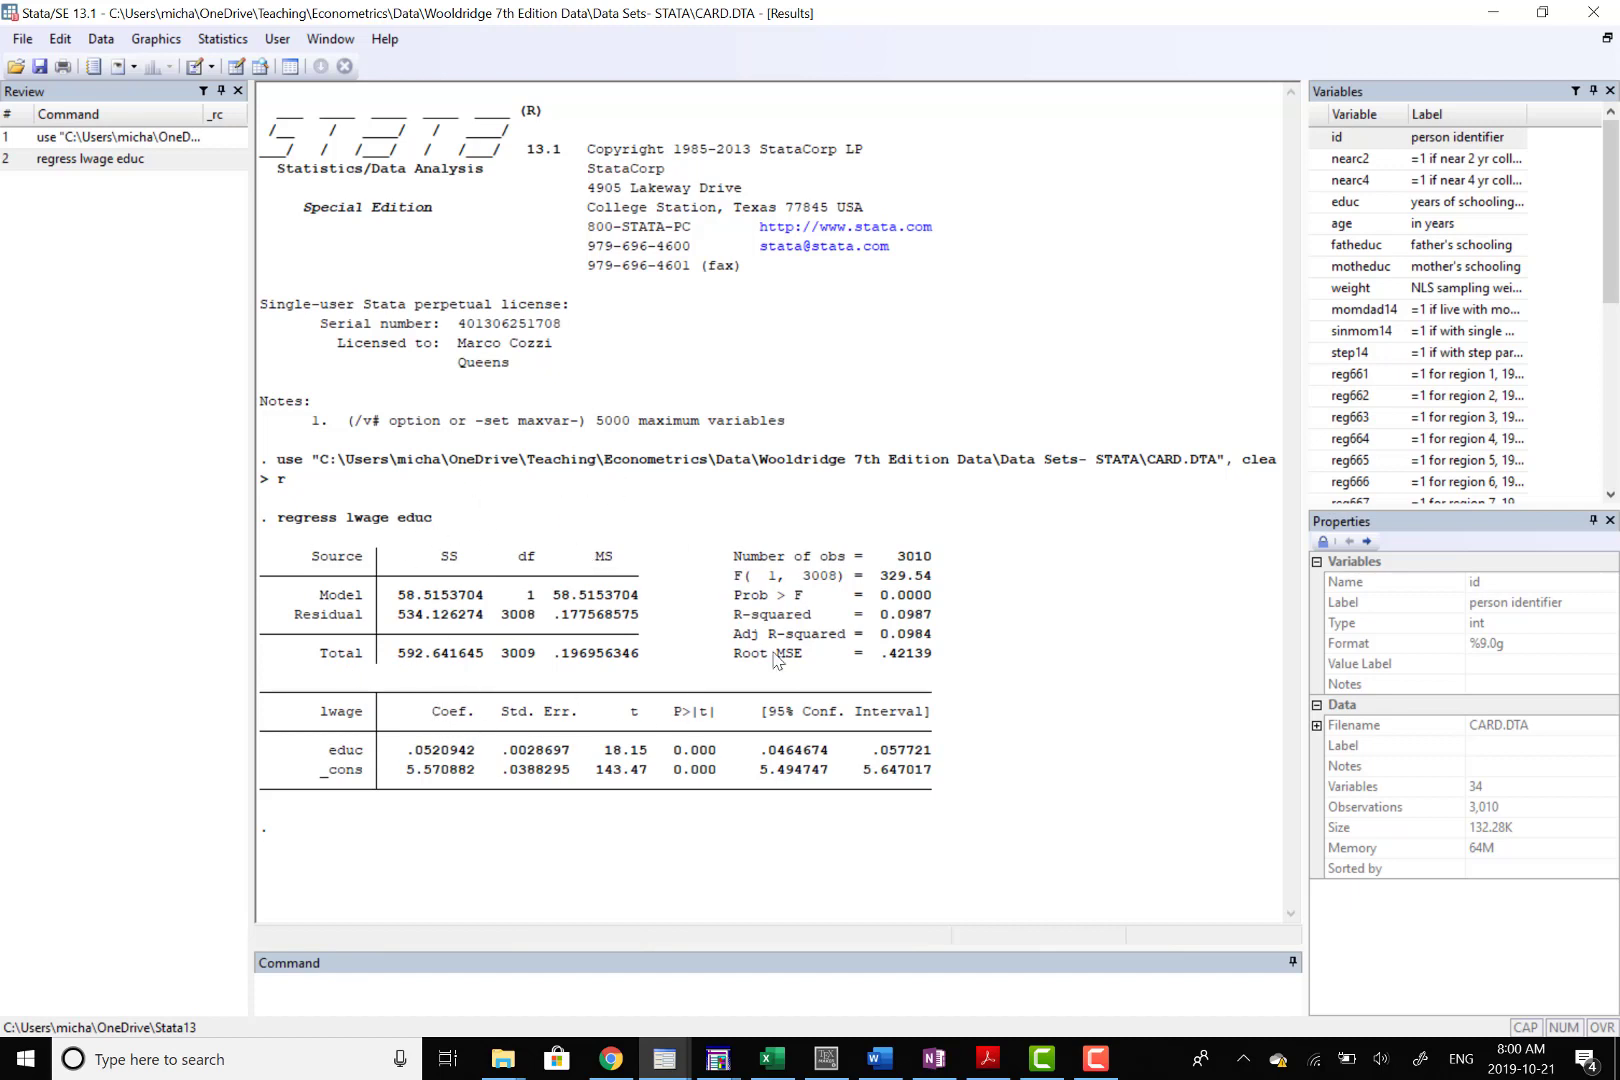
- Run the regression again in Stata with the abbreviated command "reg lwage educ"
{"action": "left_click", "coordinate": [370, 993]}
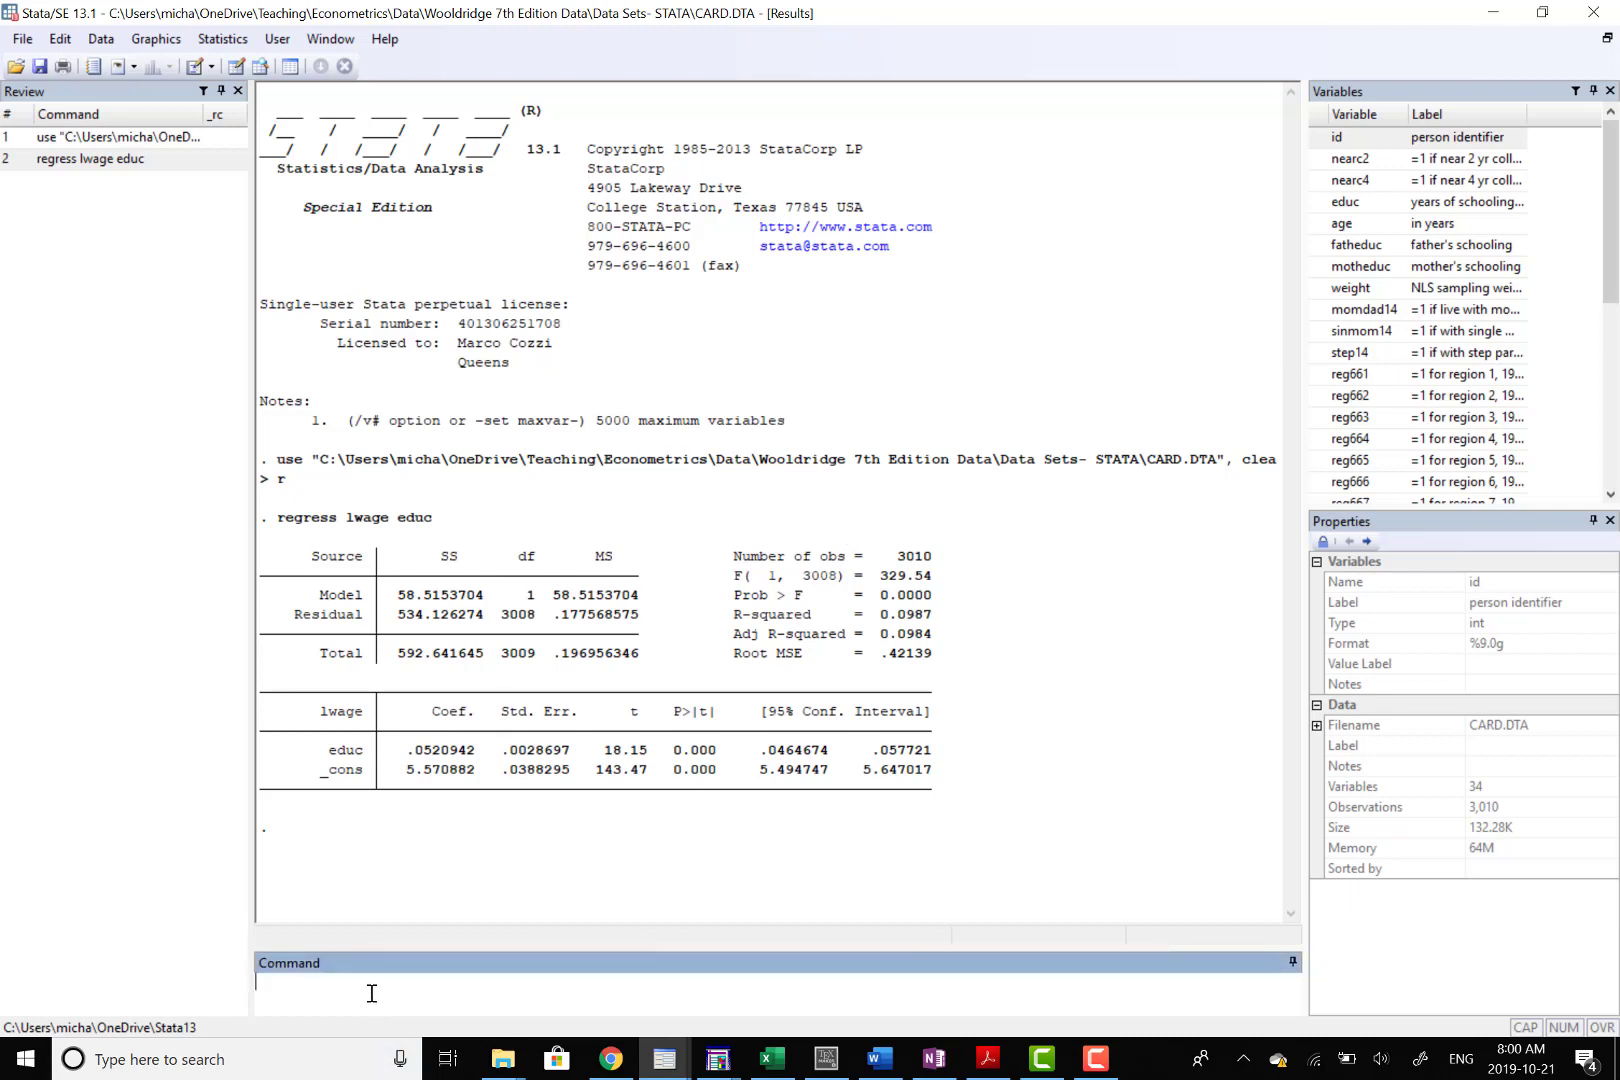
{"action": "type", "text": "reg lwage educ"}
{"action": "key", "text": "Return"}
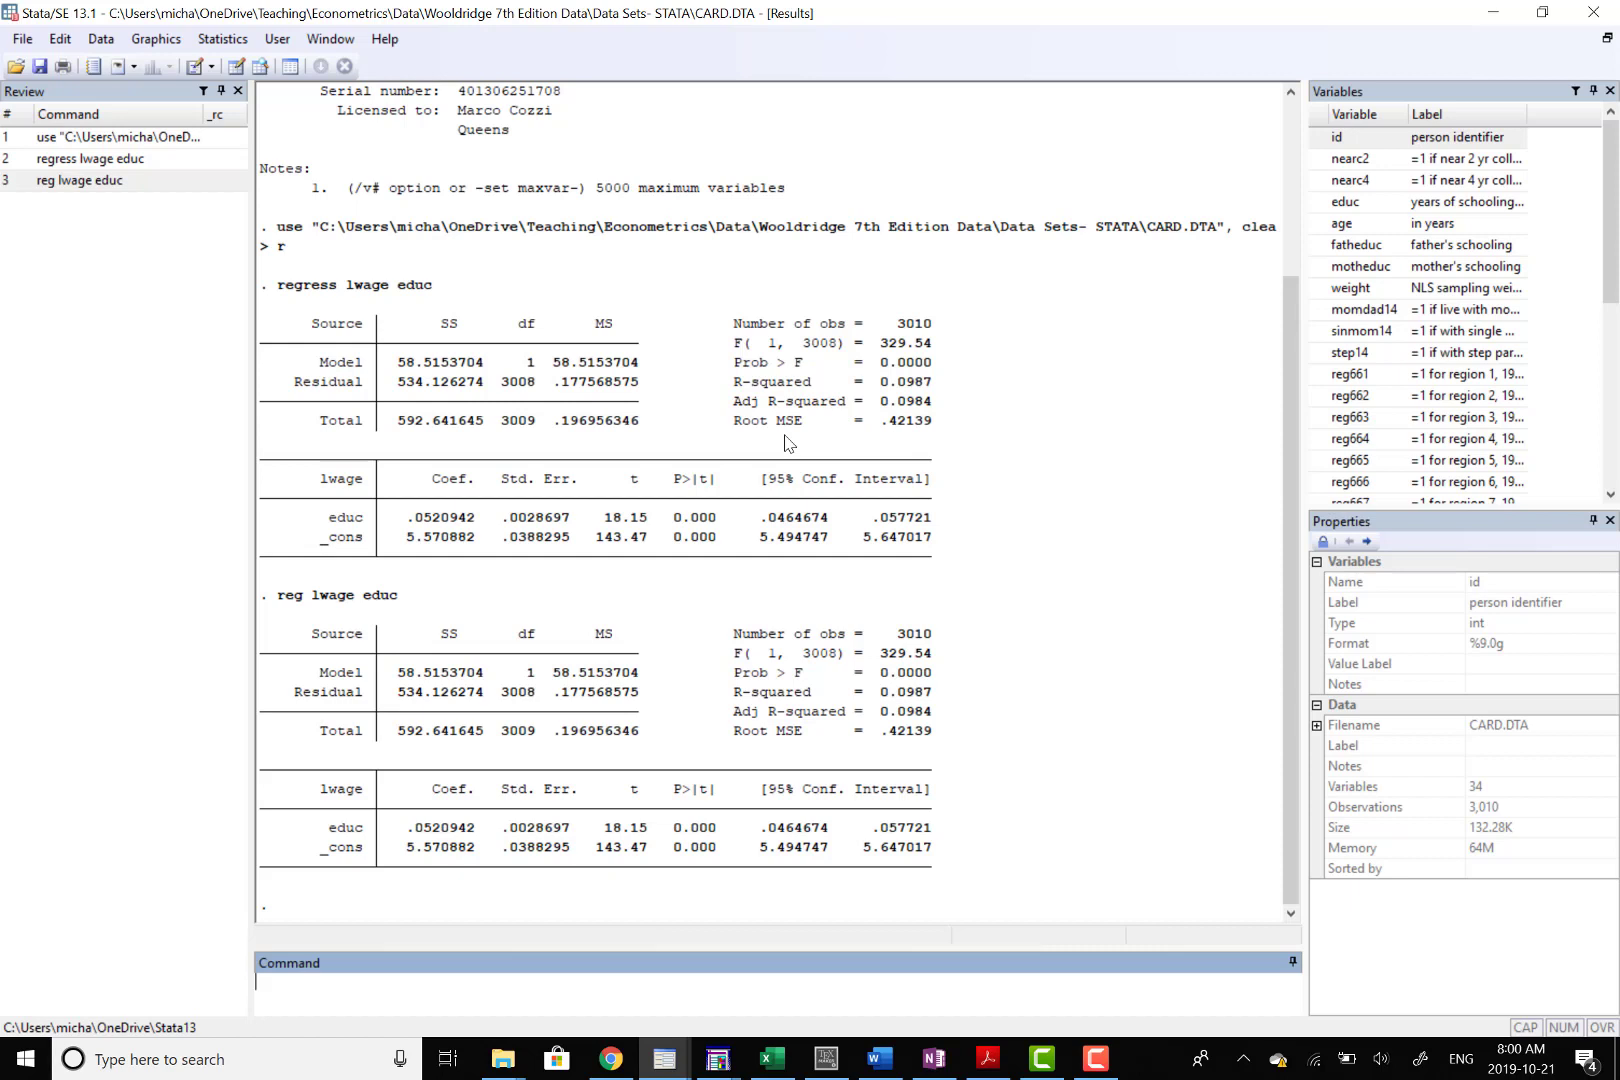
{"action": "left_click", "coordinate": [203, 44]}
{"action": "mouse_move", "coordinate": [241, 91]}
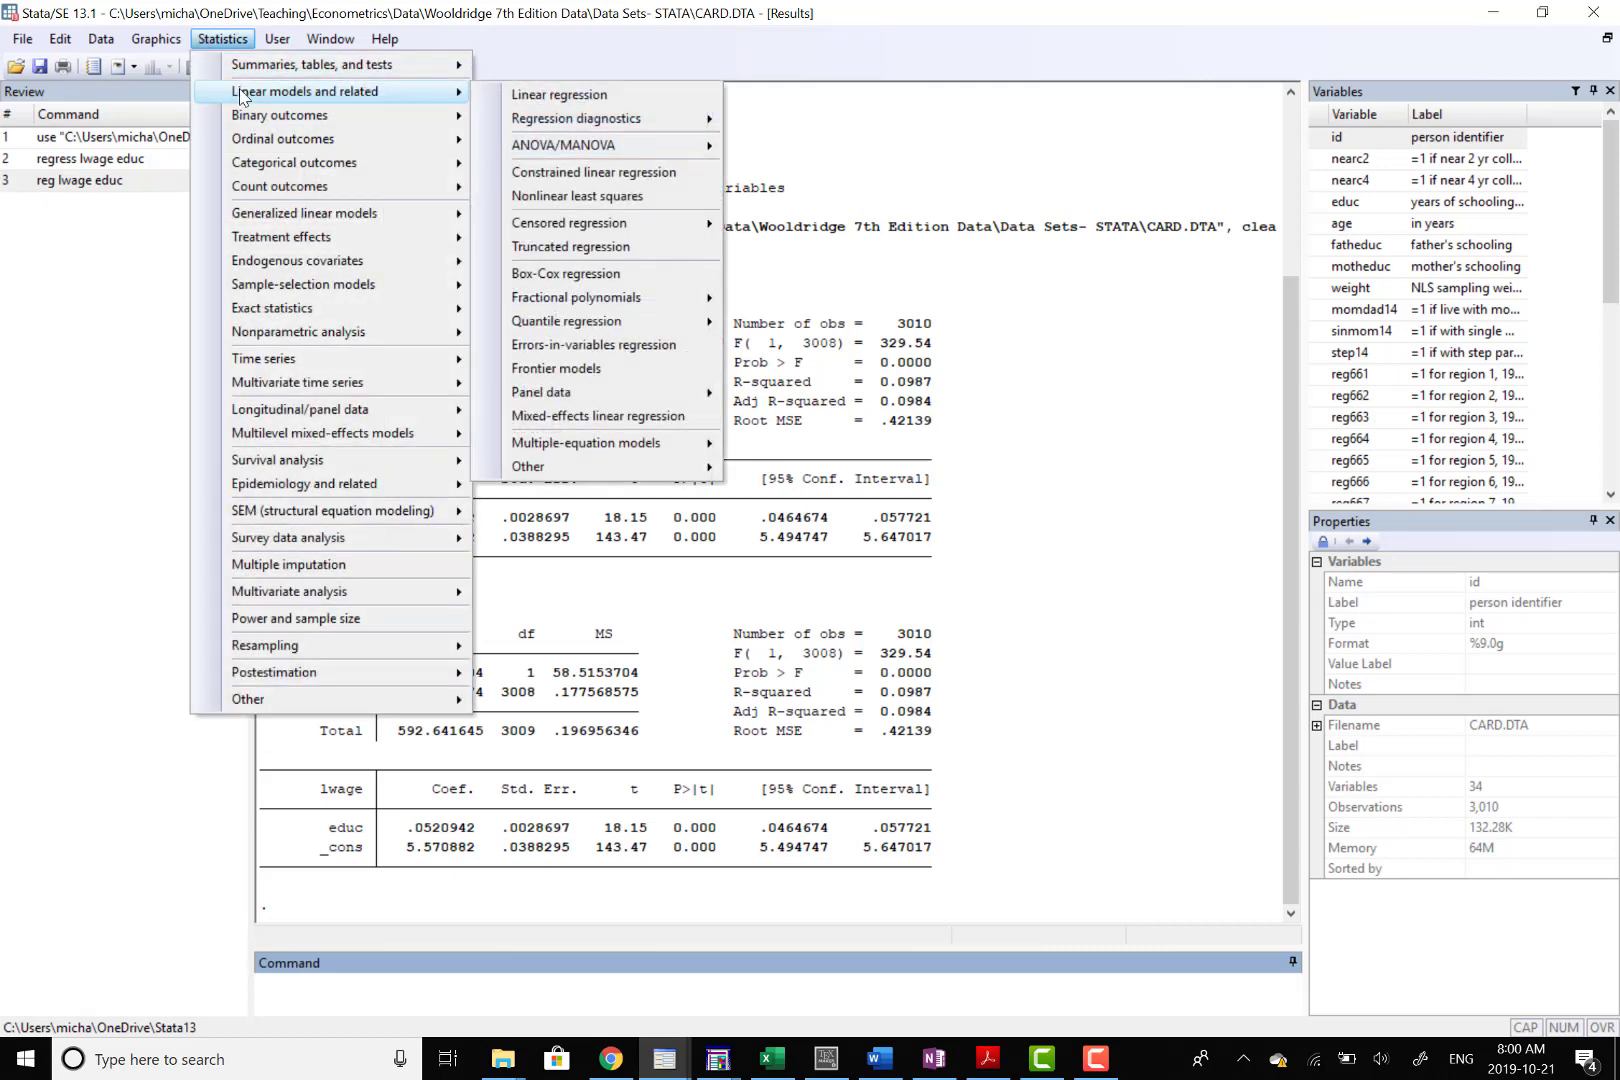
{"action": "left_click", "coordinate": [548, 95]}
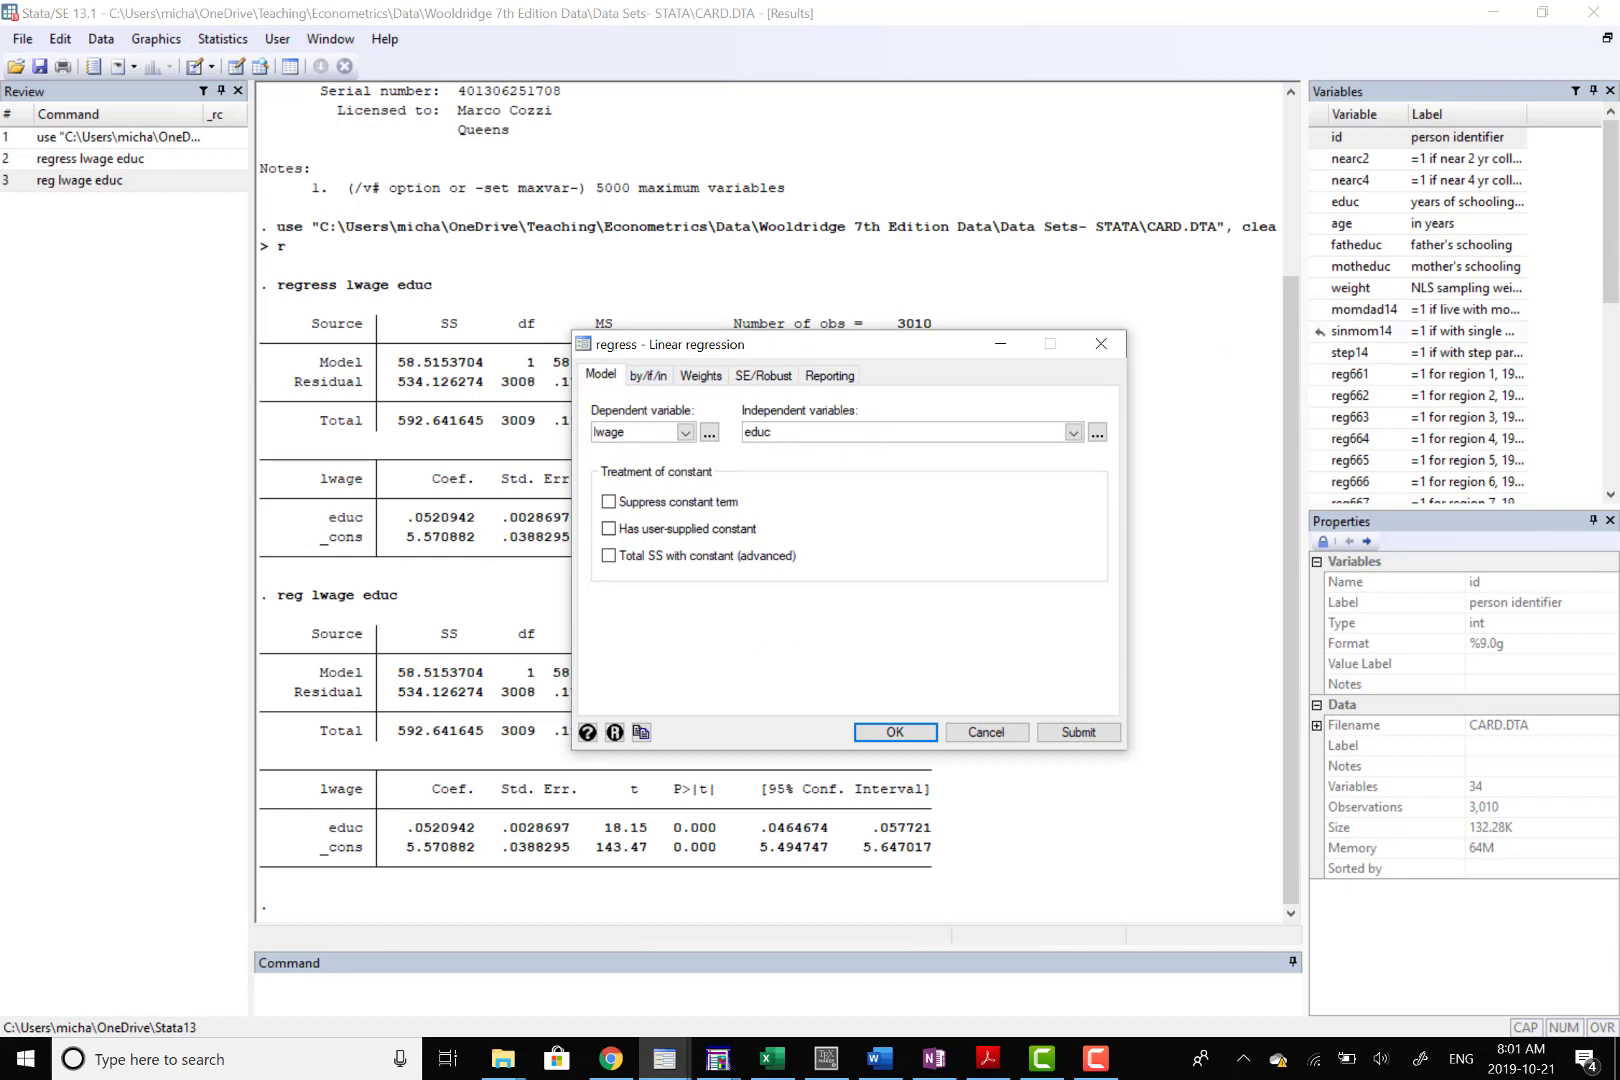
{"action": "key", "text": "Escape"}
- Find IQ in the variable list, add it beside educ as an independent variable for lwage, and run the linear regression
{"action": "left_click_drag", "start_coordinate": [1598, 303], "coordinate": [1593, 458]}
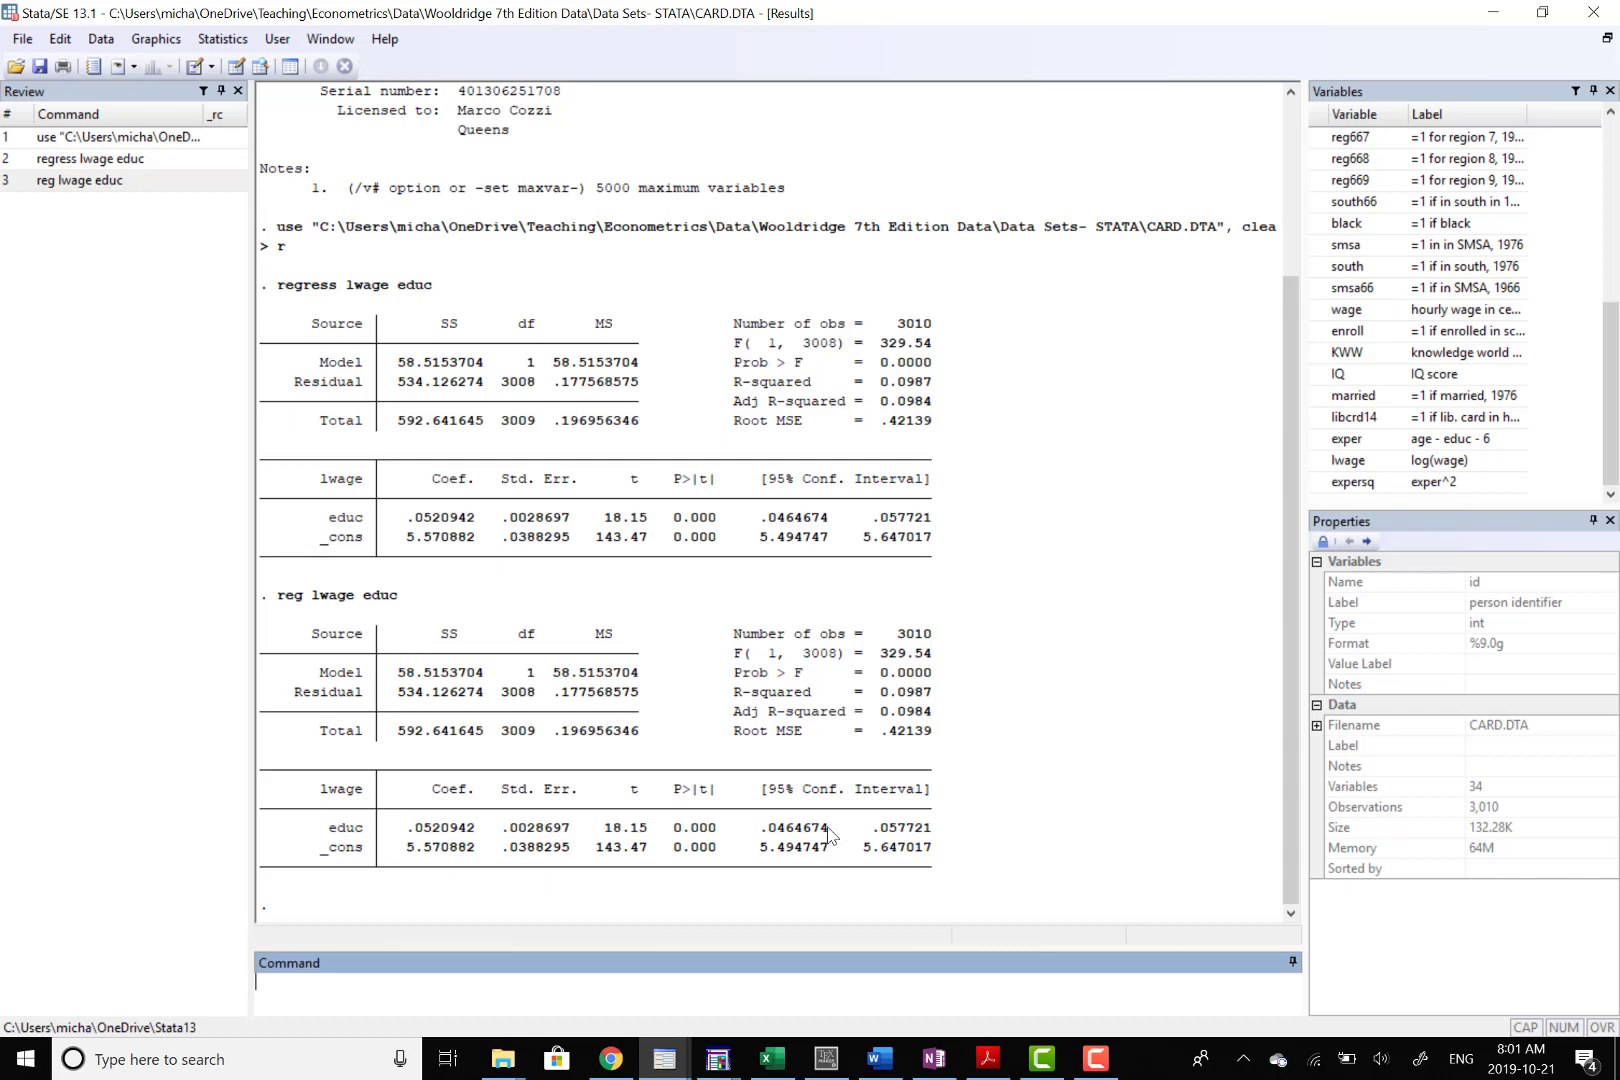
{"action": "left_click", "coordinate": [222, 39]}
{"action": "mouse_move", "coordinate": [233, 93]}
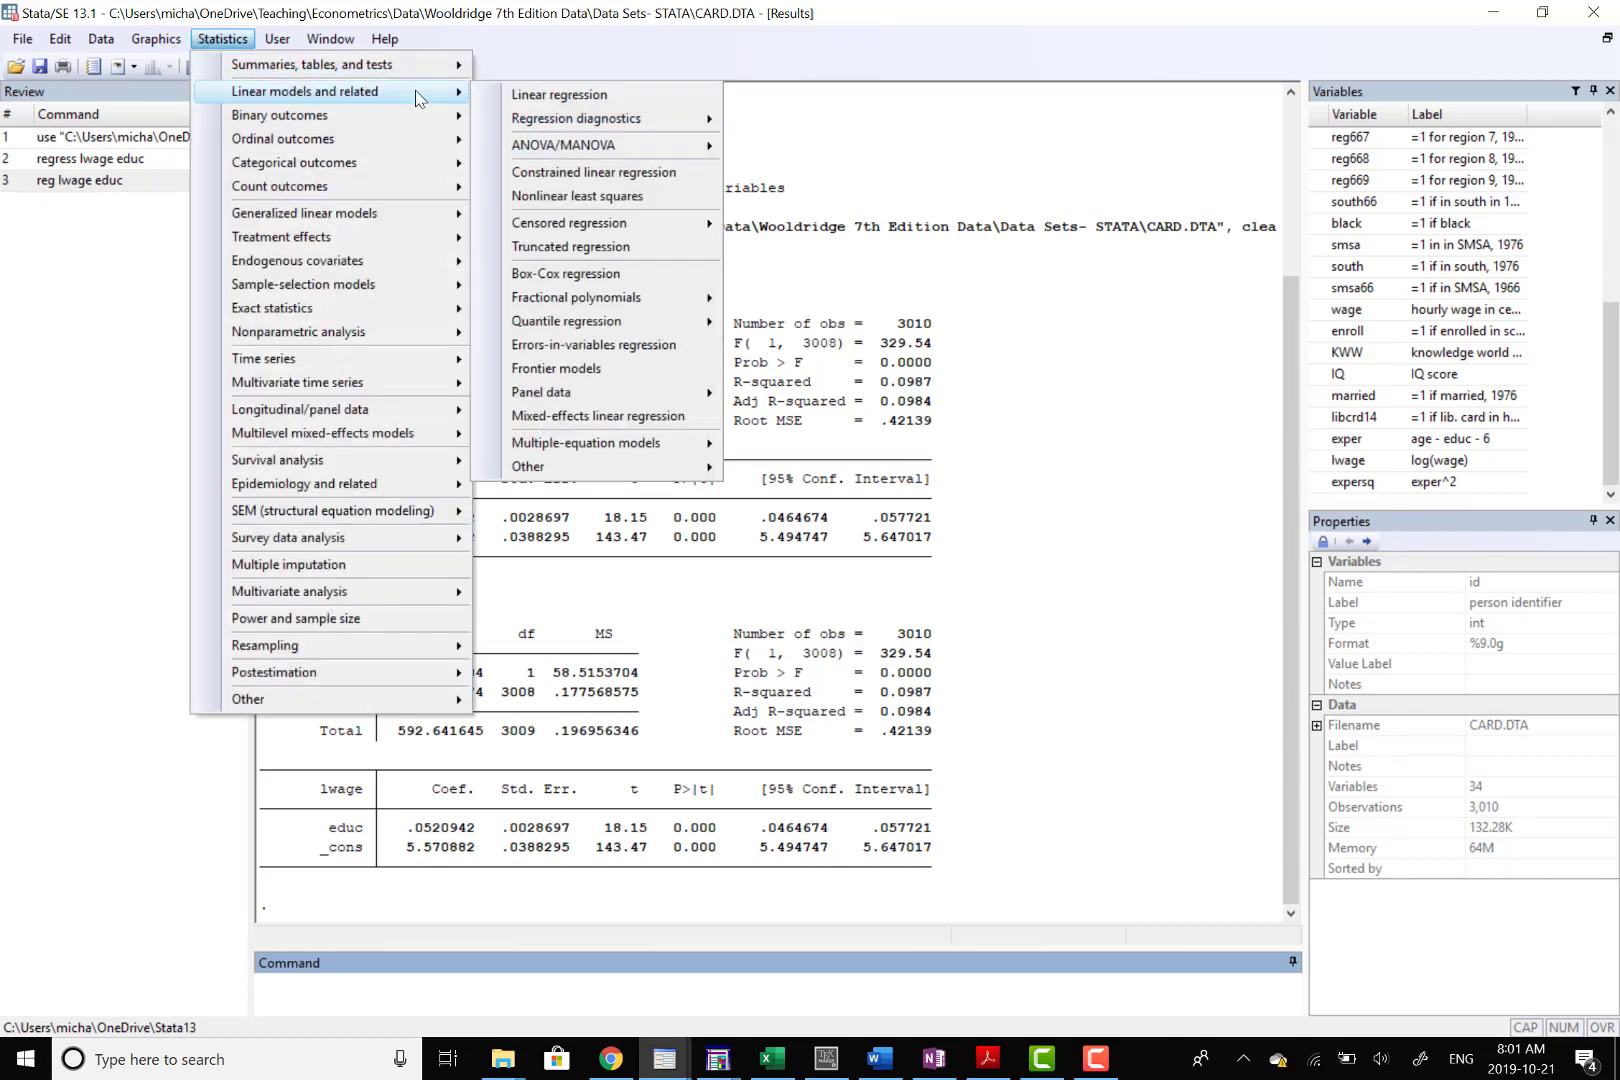
{"action": "left_click", "coordinate": [538, 98]}
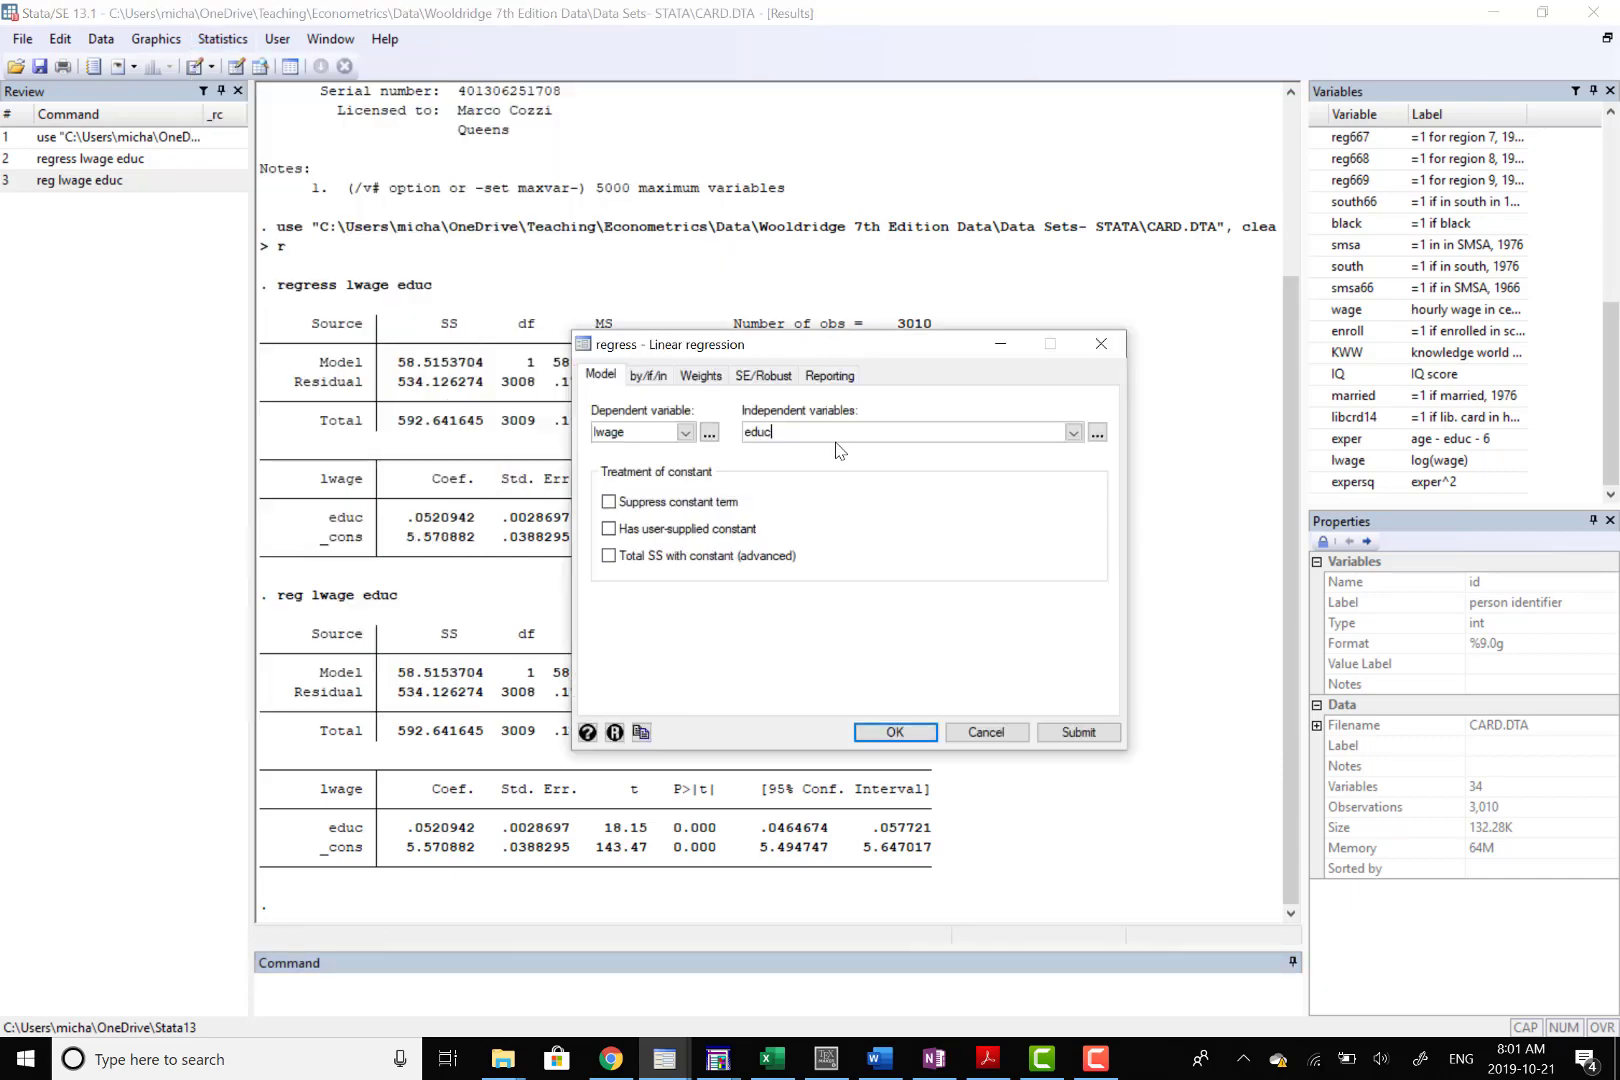
{"action": "type", "text": "IQ"}
{"action": "left_click", "coordinate": [895, 732]}
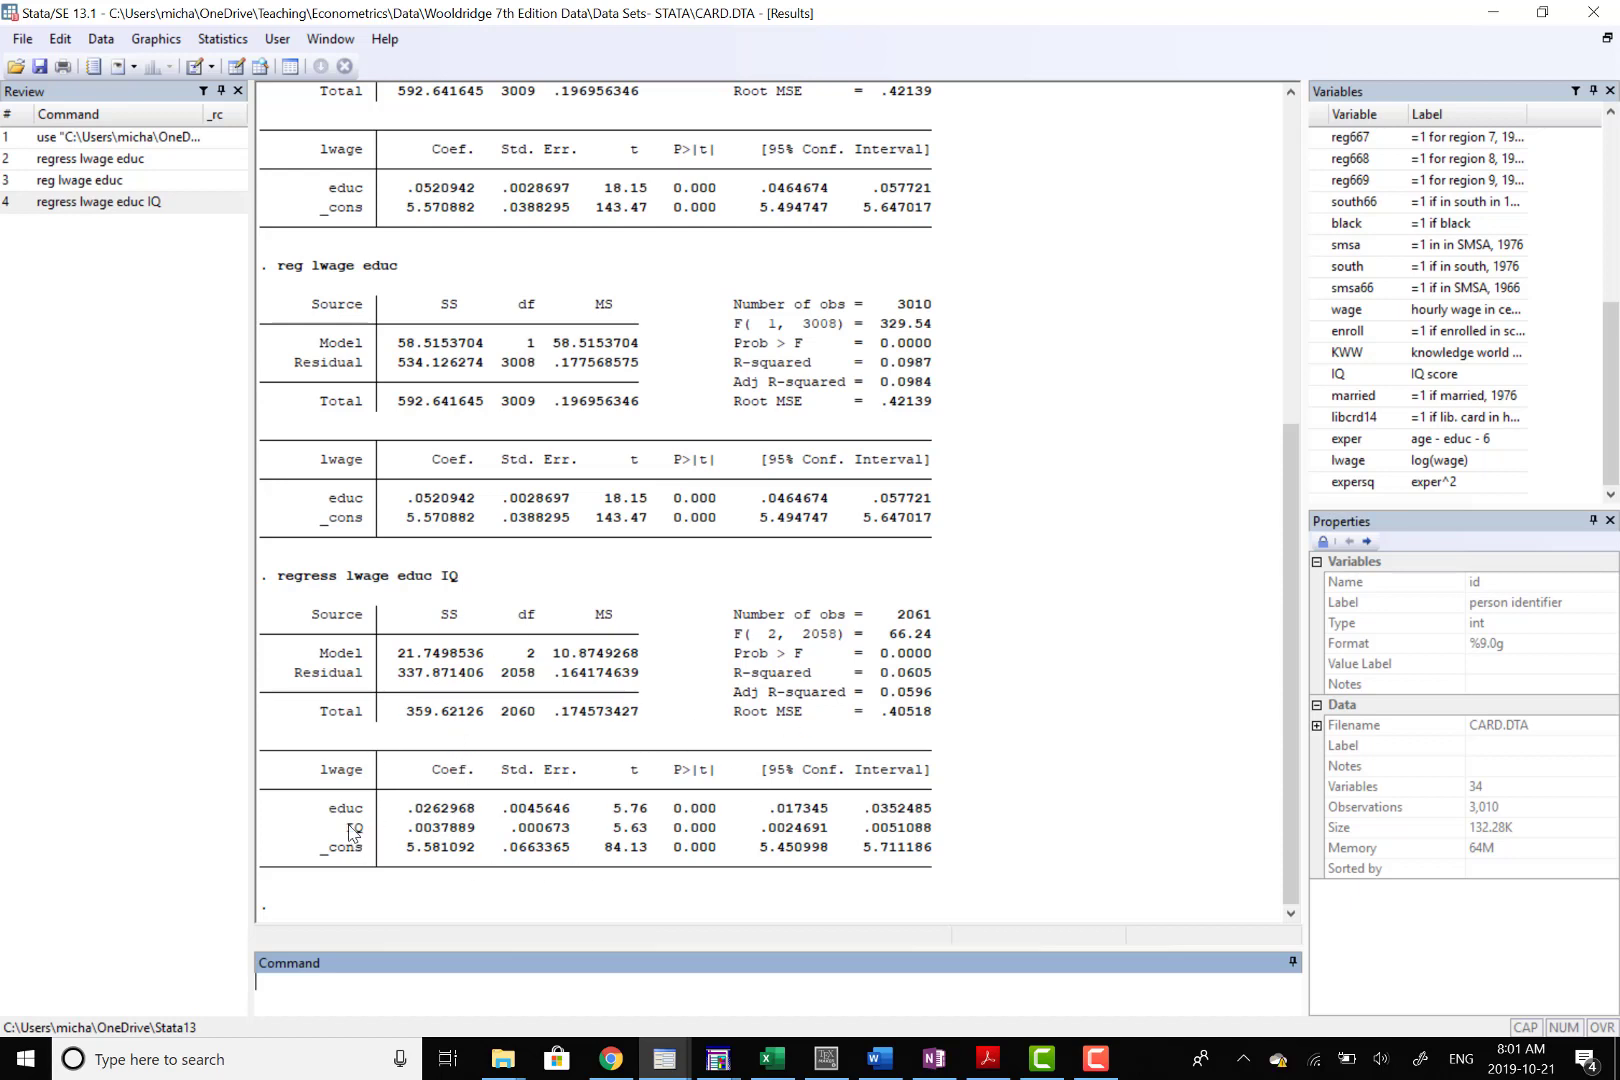
- Highlight the IQ and educ rows of the new coefficient table to examine their estimates
{"action": "left_click_drag", "start_coordinate": [347, 828], "coordinate": [935, 840]}
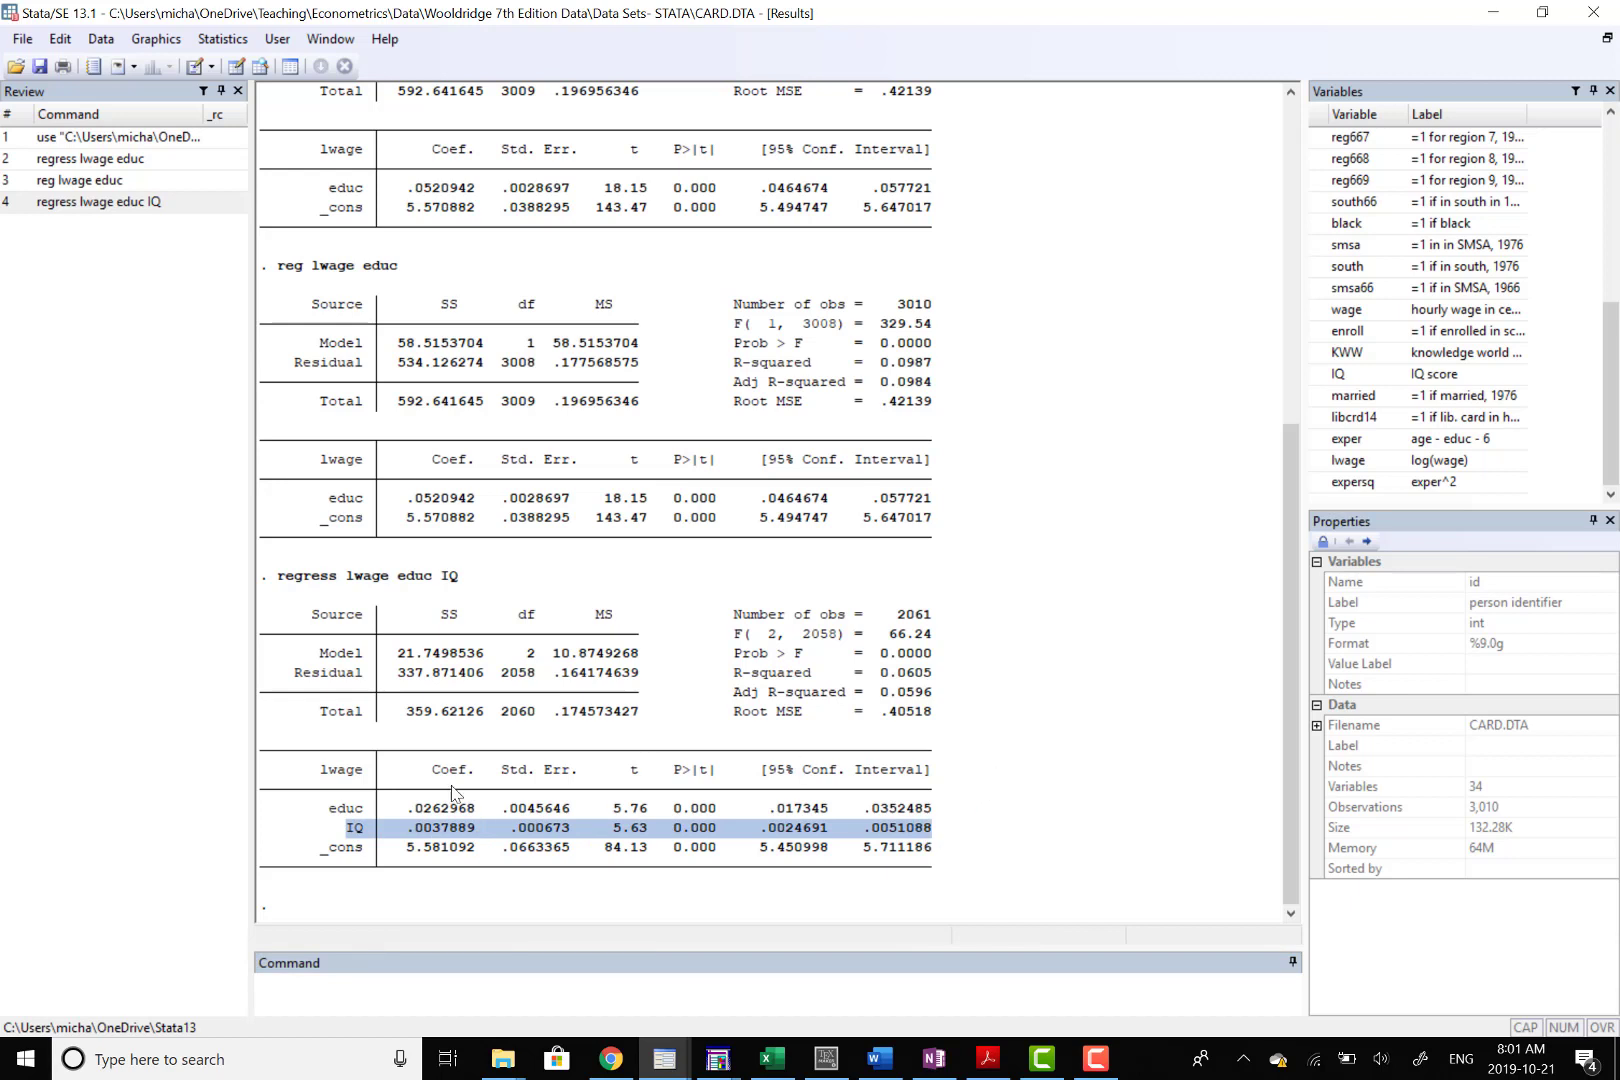
{"action": "left_click_drag", "start_coordinate": [329, 813], "coordinate": [1008, 768]}
{"action": "left_click", "coordinate": [1008, 768]}
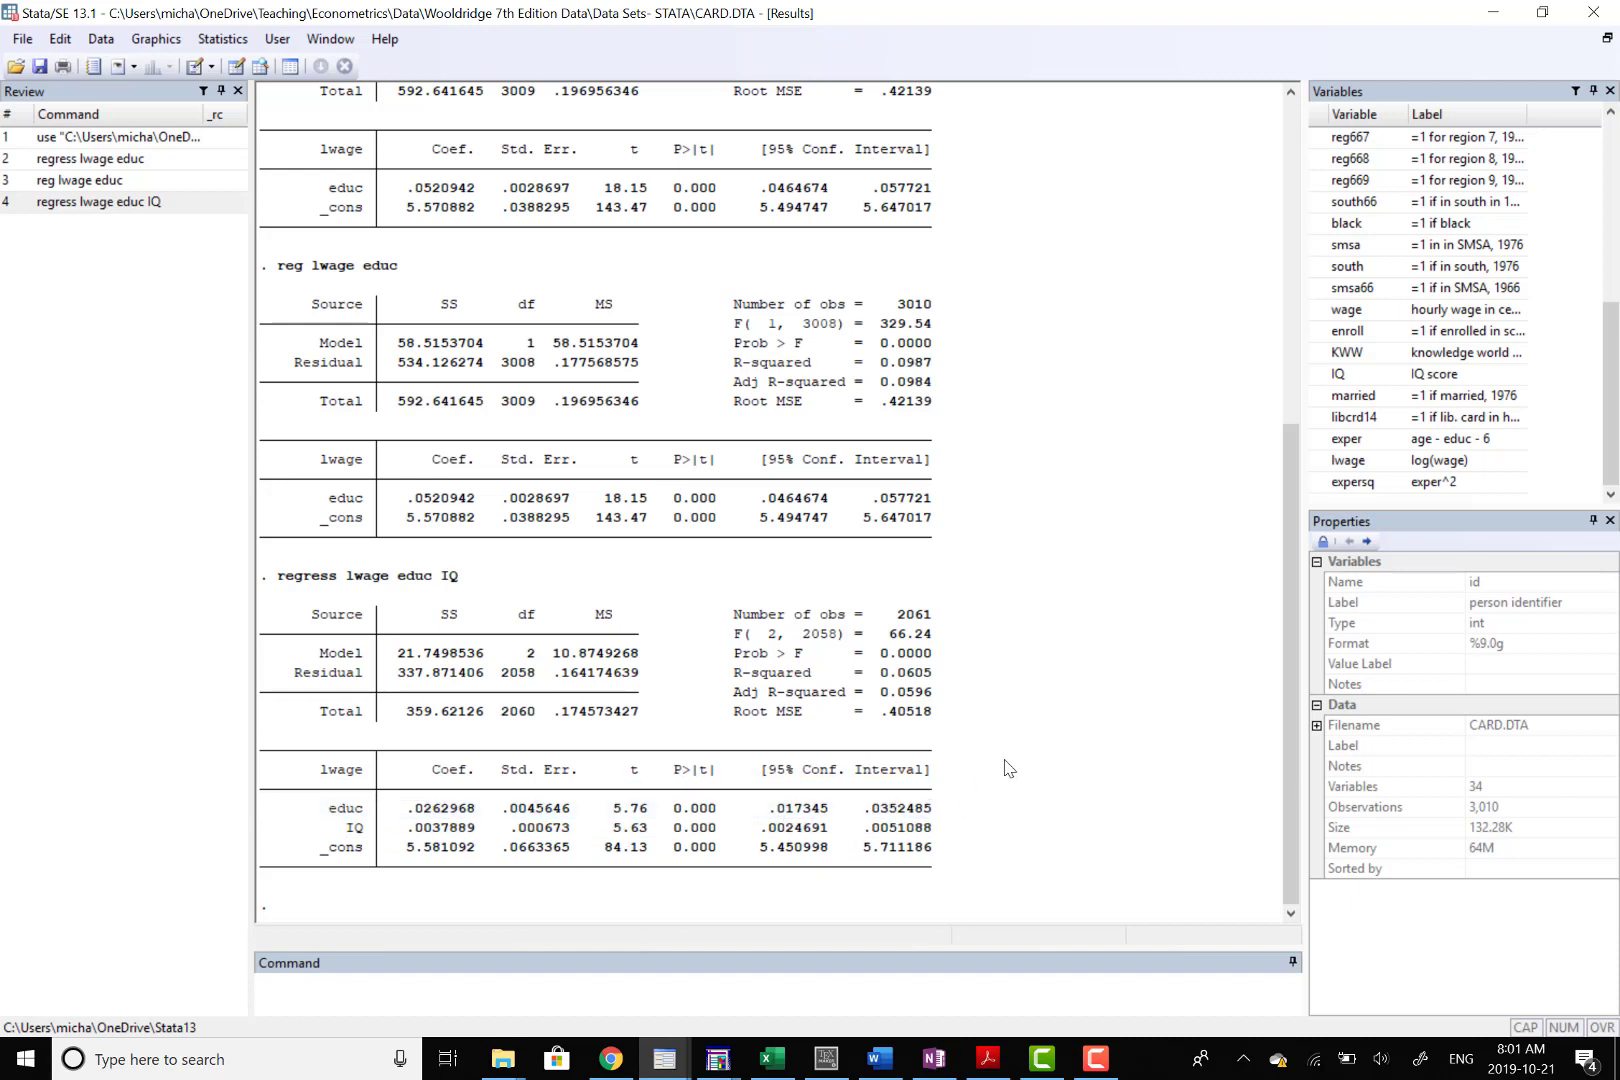